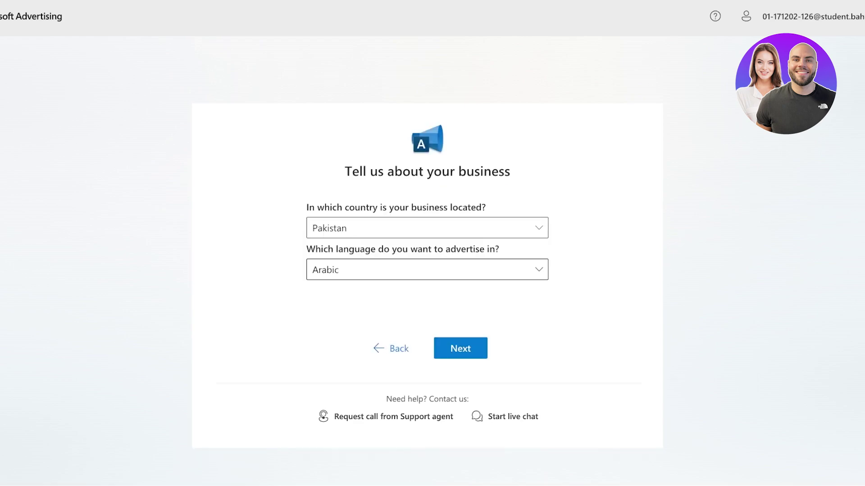
Choose English as the advertising language and paste the store's myshopify URL as the website
click(427, 269)
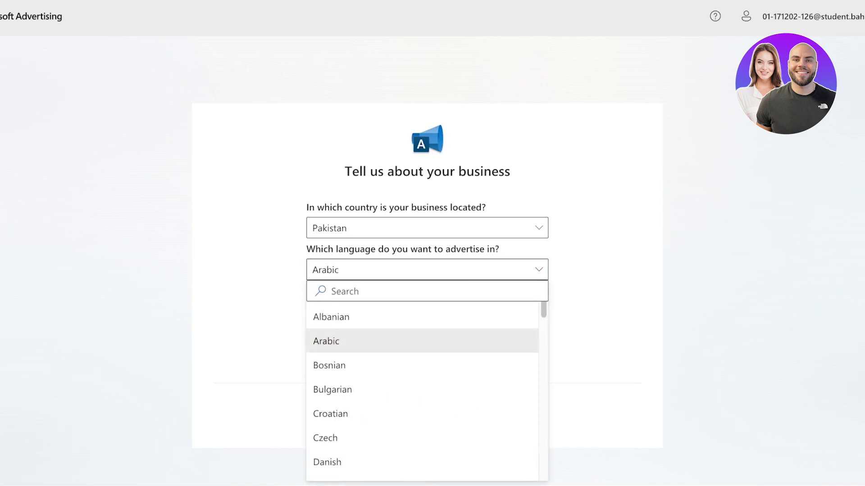
click(427, 291)
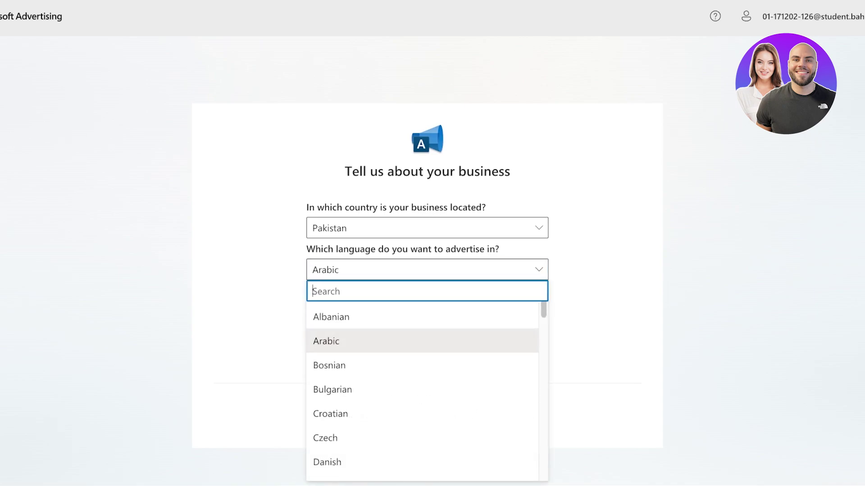
text(eng)
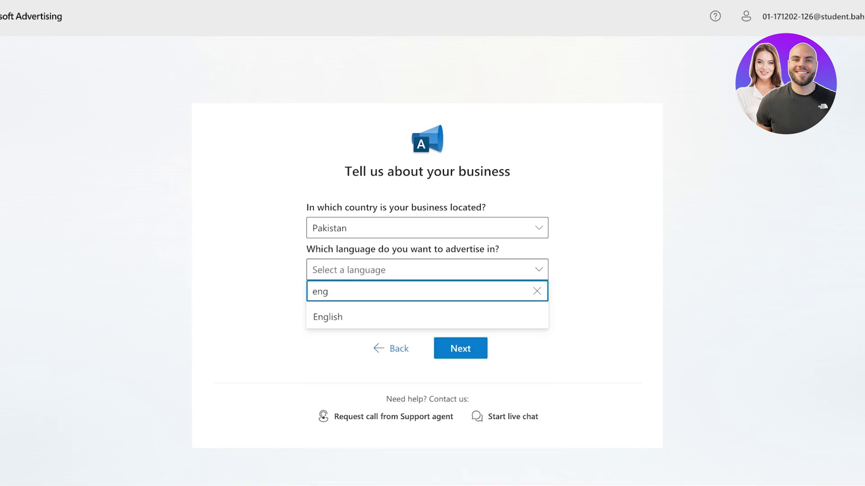
key(Return)
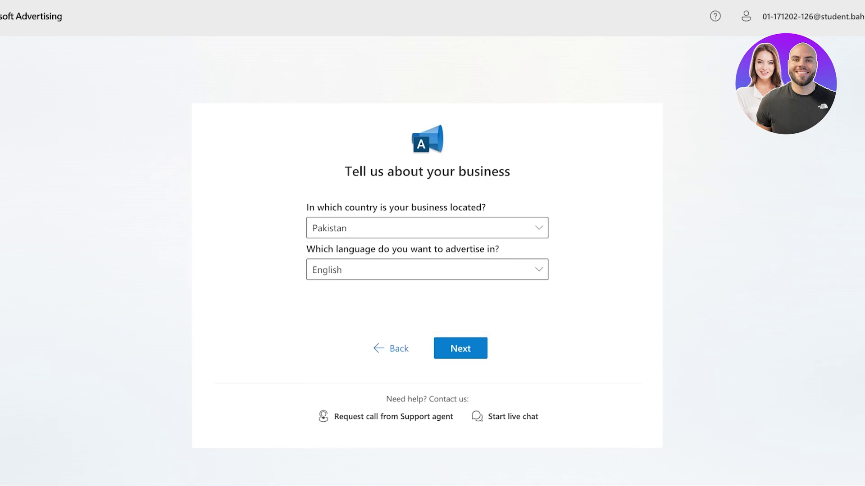
key(Return)
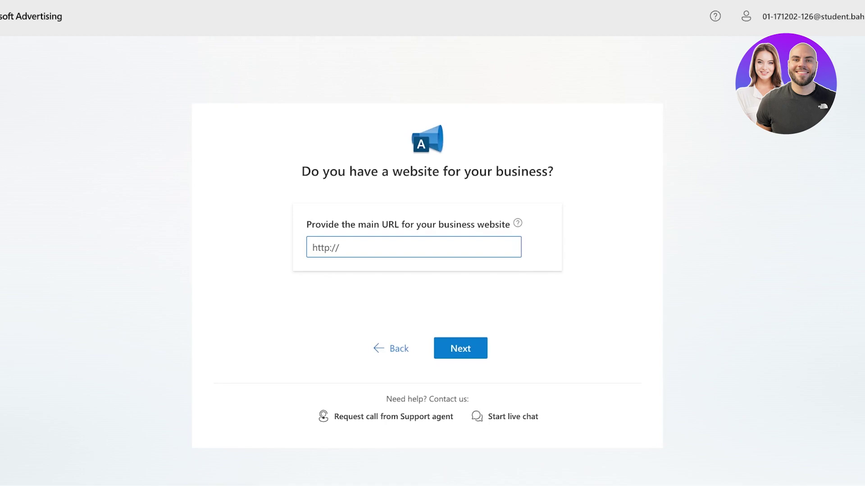
text(https://81b46d-17.myshopify.com/)
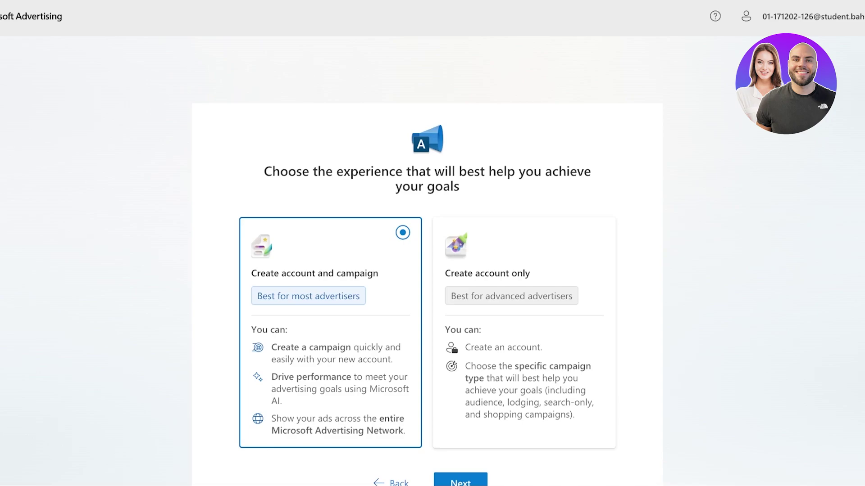
Scroll the experience page, leaving 'Create account and campaign' selected
scroll(427, 248, down, 4)
scroll(427, 247, up, 2)
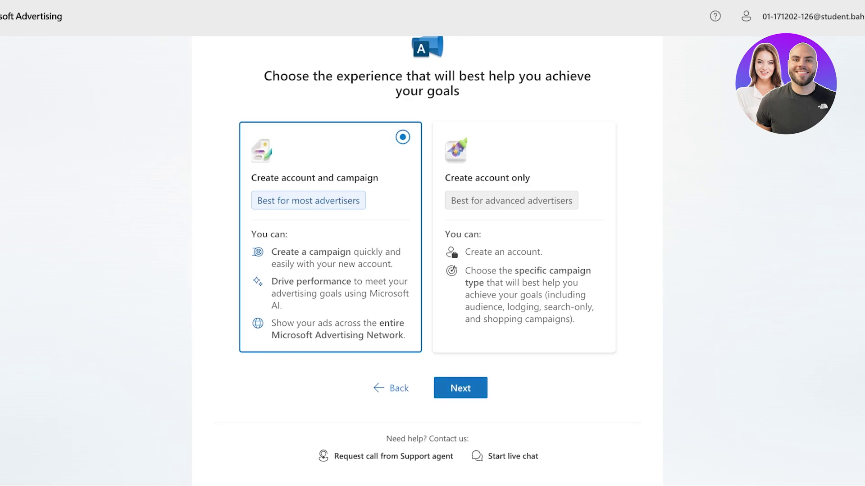
Continue with 'Create account and campaign' to reach the Review your ads page
key(Return)
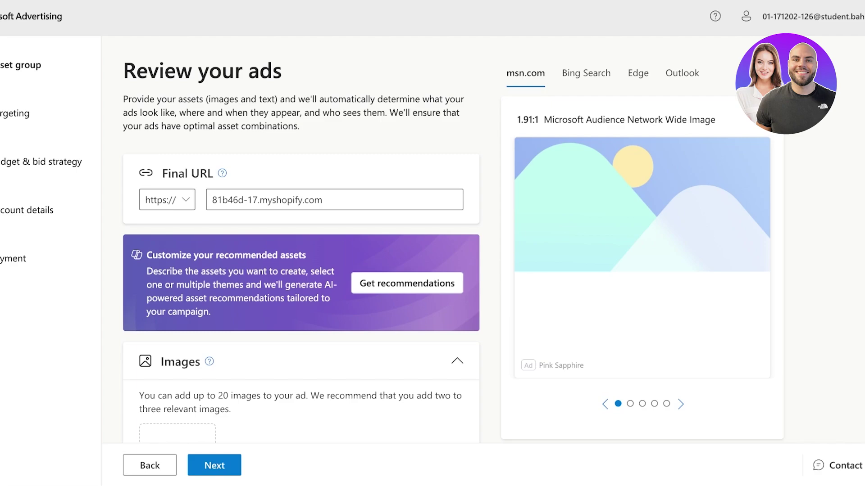
Scroll through the Review your ads page down to the Images section
scroll(301, 270, down, 3)
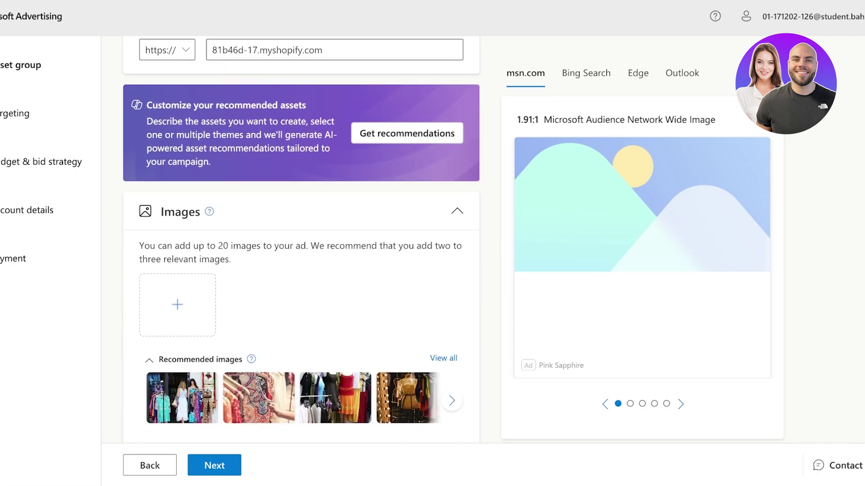
scroll(301, 239, down, 3)
scroll(301, 239, up, 2)
scroll(301, 239, down, 1)
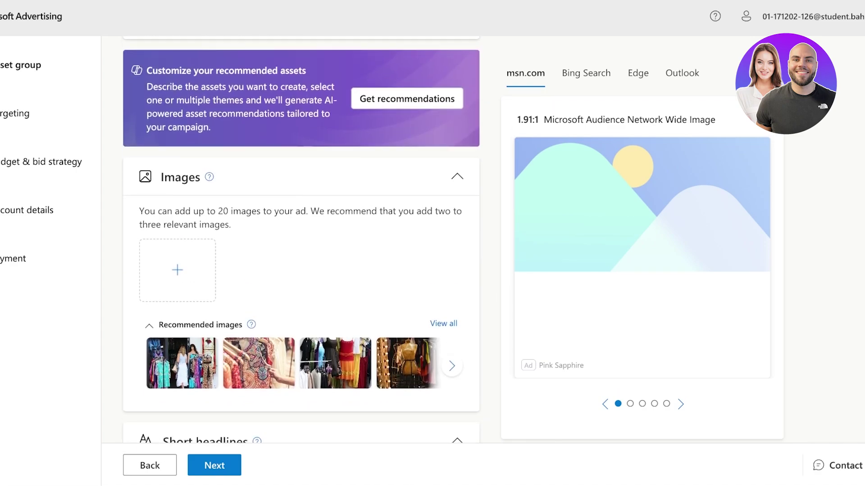
scroll(301, 238, down, 9)
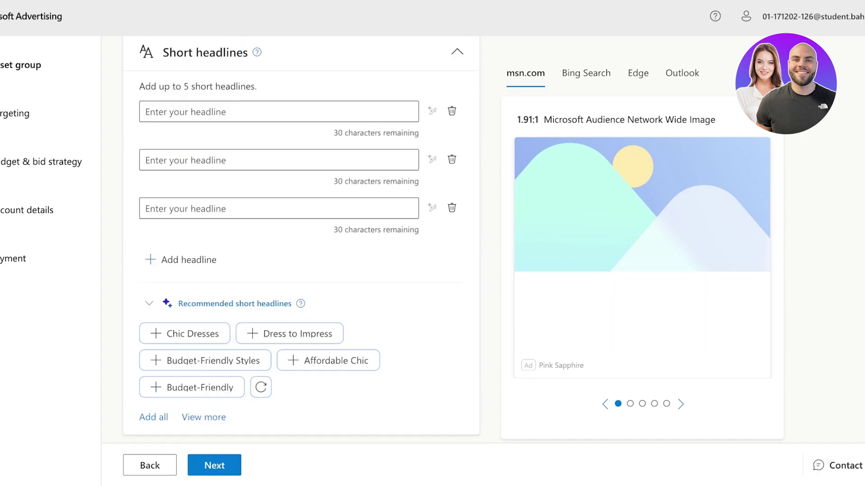
scroll(301, 239, down, 15)
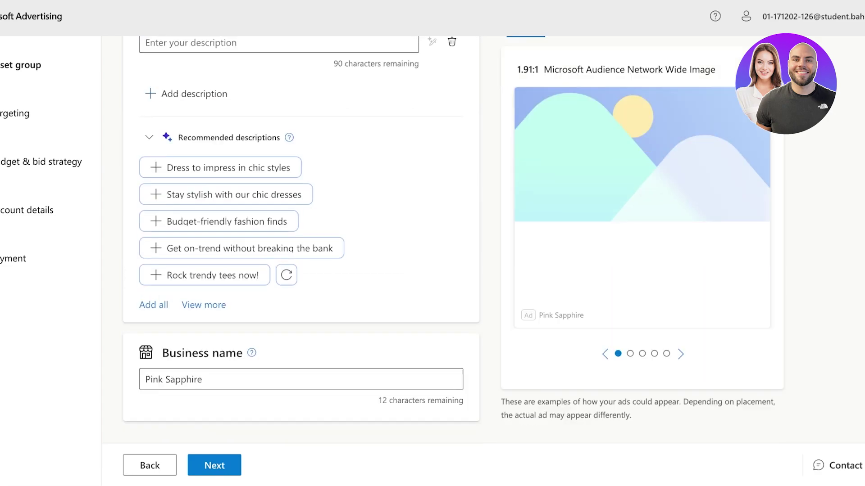
scroll(301, 239, up, 15)
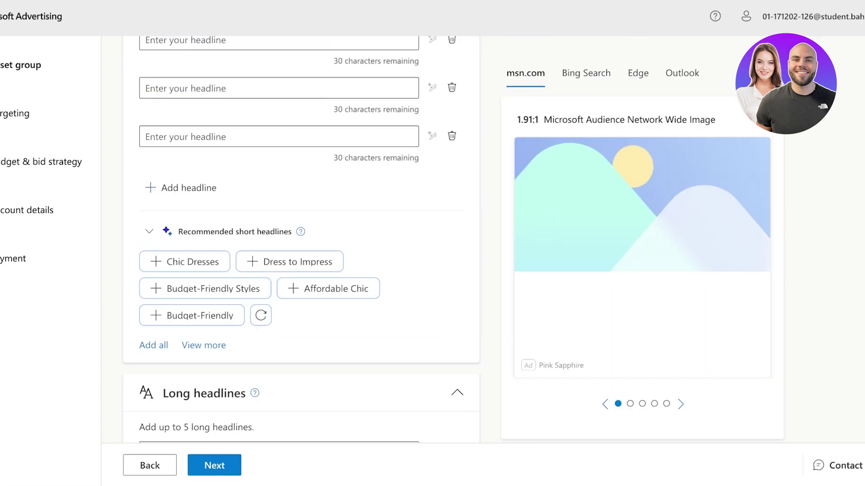
scroll(301, 239, up, 8)
scroll(300, 238, down, 3)
scroll(301, 239, up, 2)
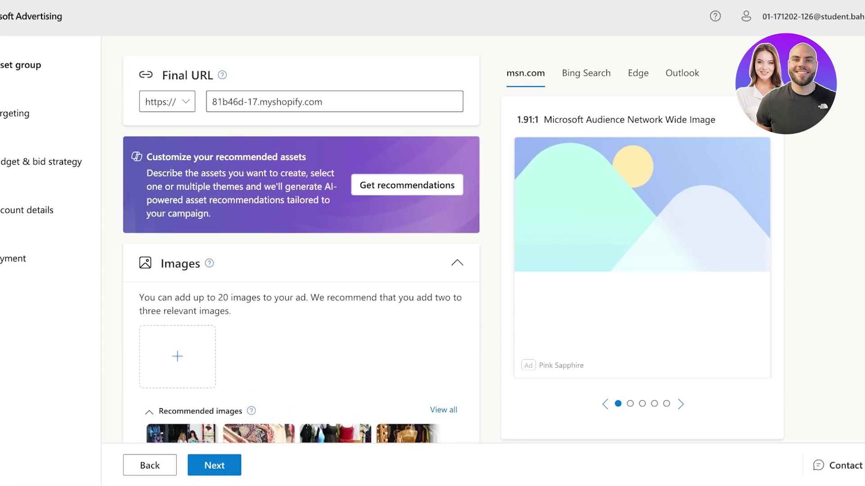
scroll(301, 238, down, 3)
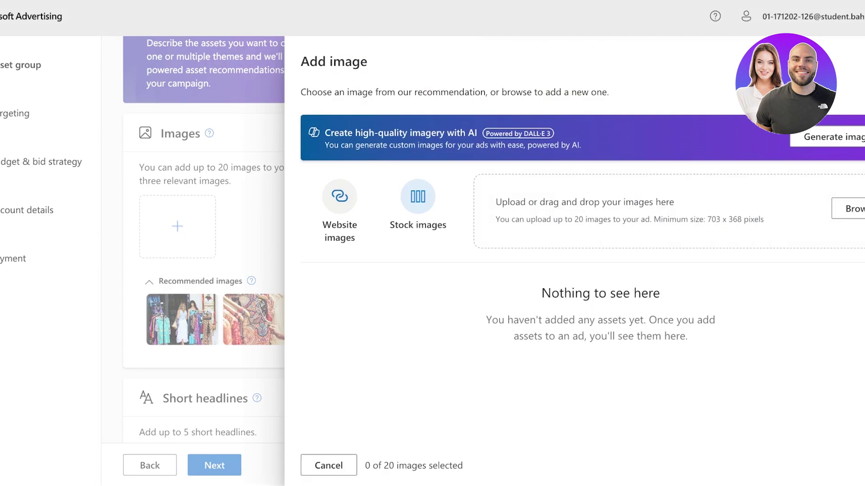
Browse the Website images and Stock images sources for the ad's pictures
click(339, 195)
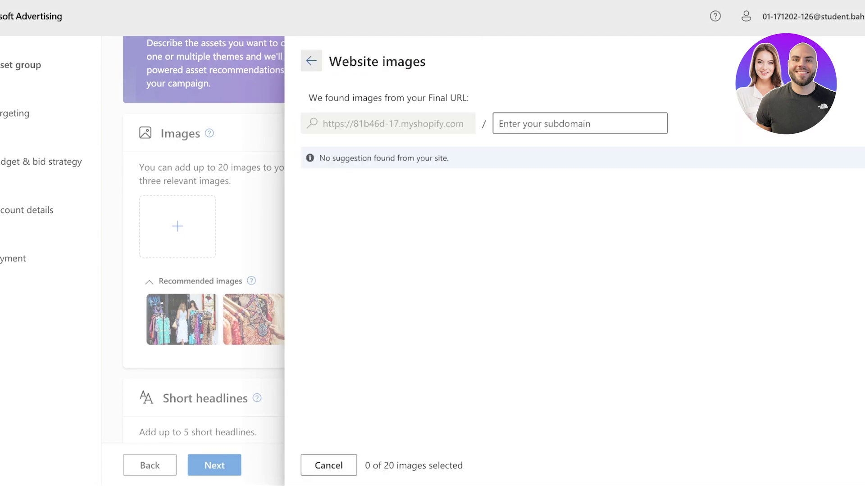
click(311, 61)
click(418, 196)
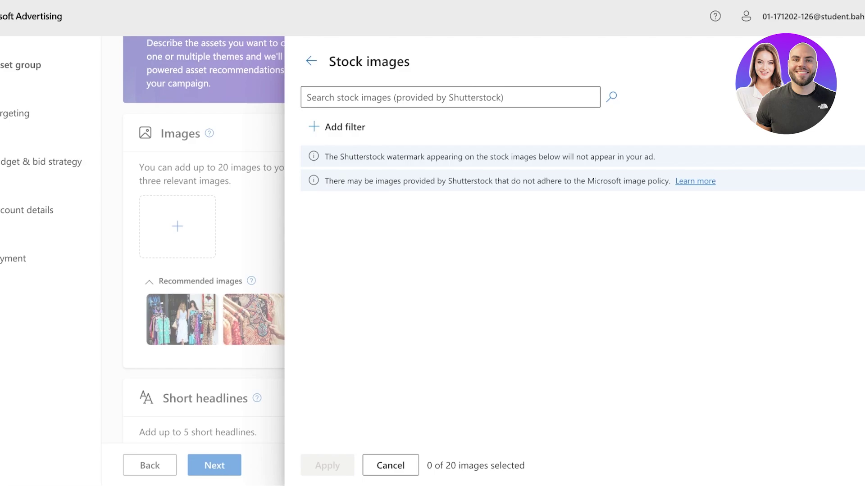
click(390, 466)
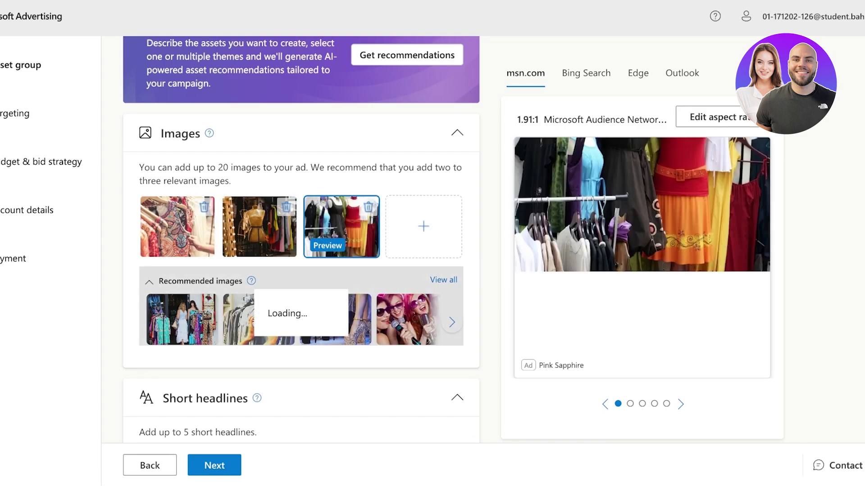
Fill the first three short headlines: Affordable Chic, Dress to Impress, Budget-Friendly Styles
scroll(300, 238, down, 5)
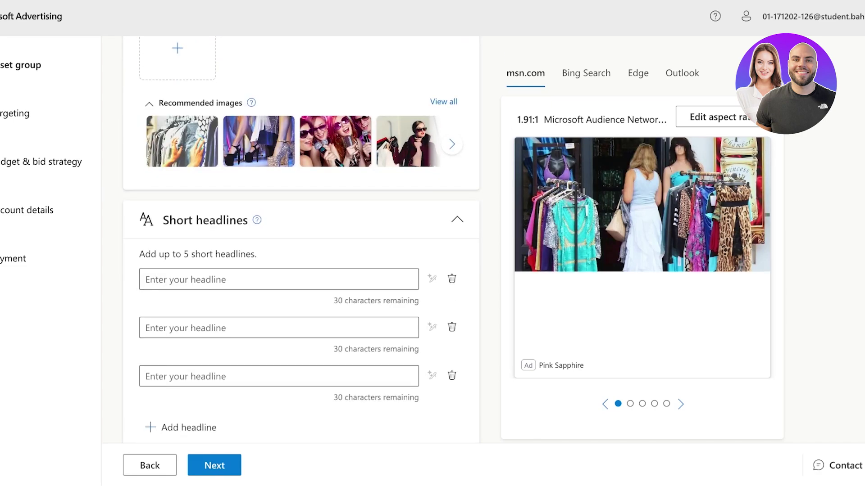
scroll(301, 238, down, 2)
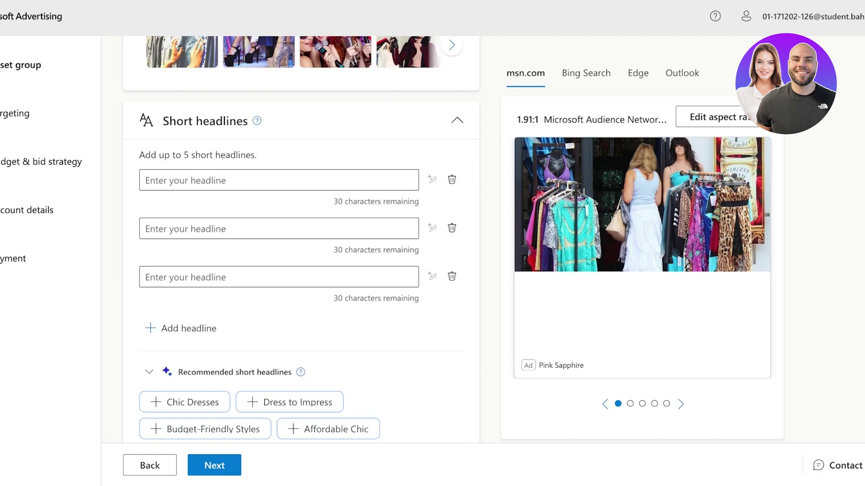
click(279, 180)
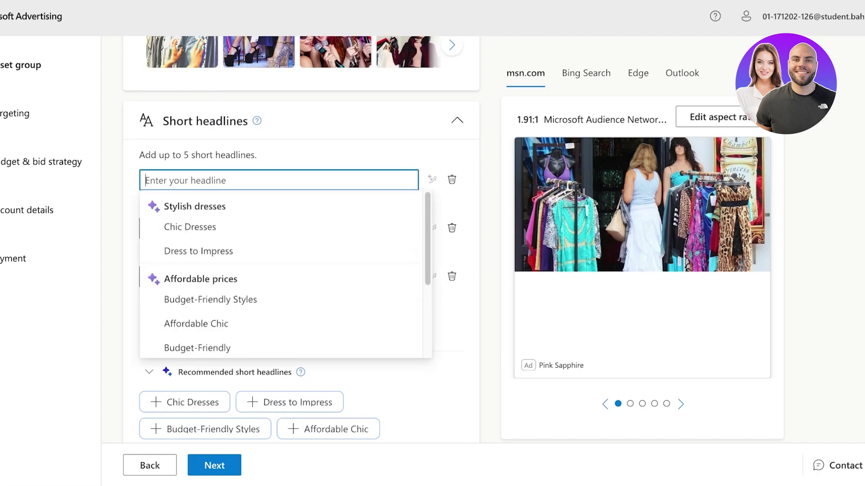
text(A)
key(Return)
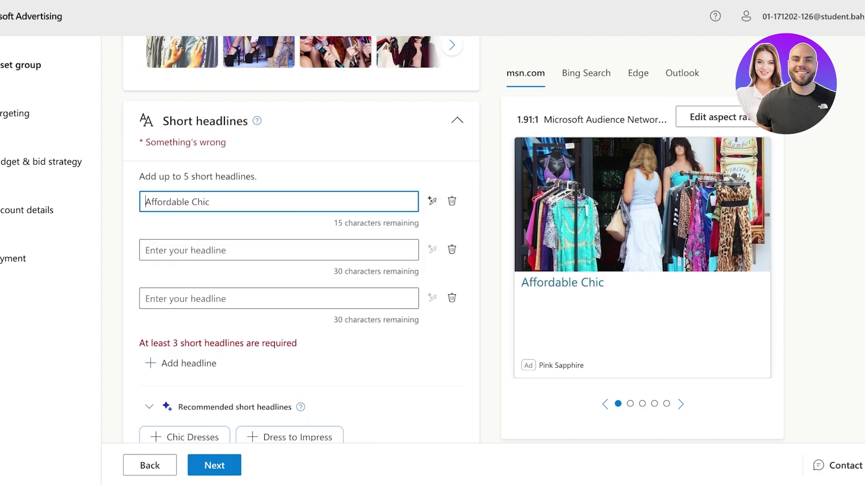
key(Tab)
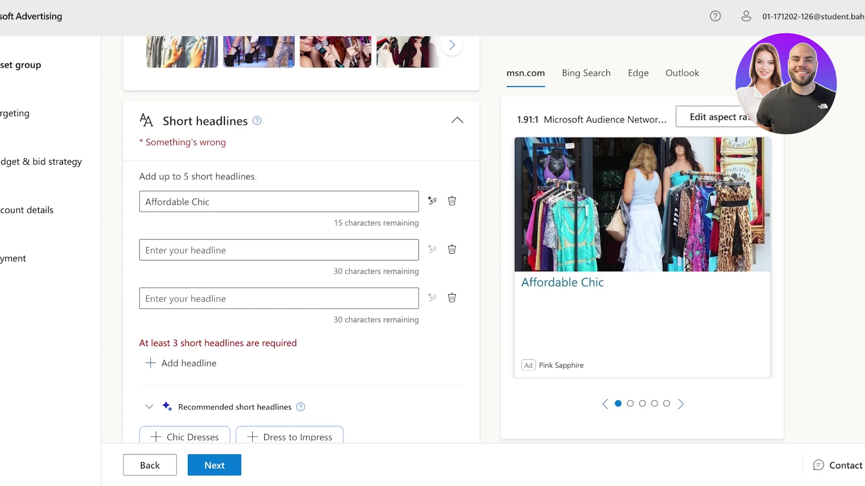
click(279, 250)
key(Down)
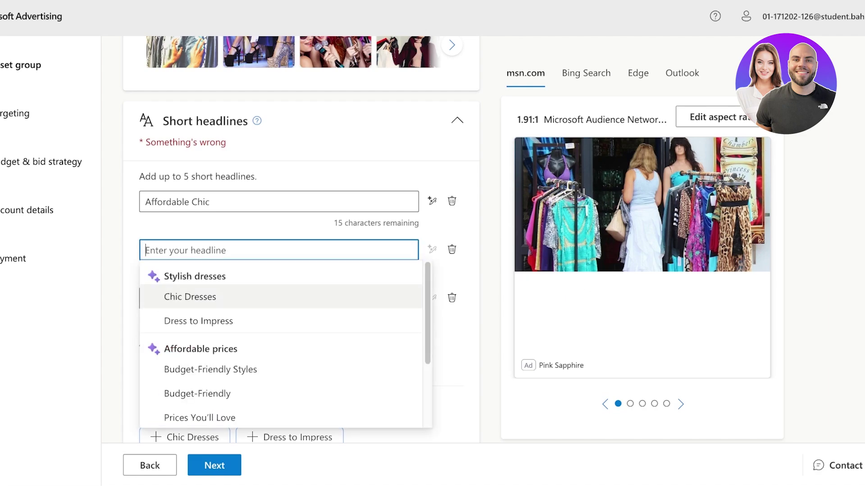
key(Down)
key(Return)
key(Tab)
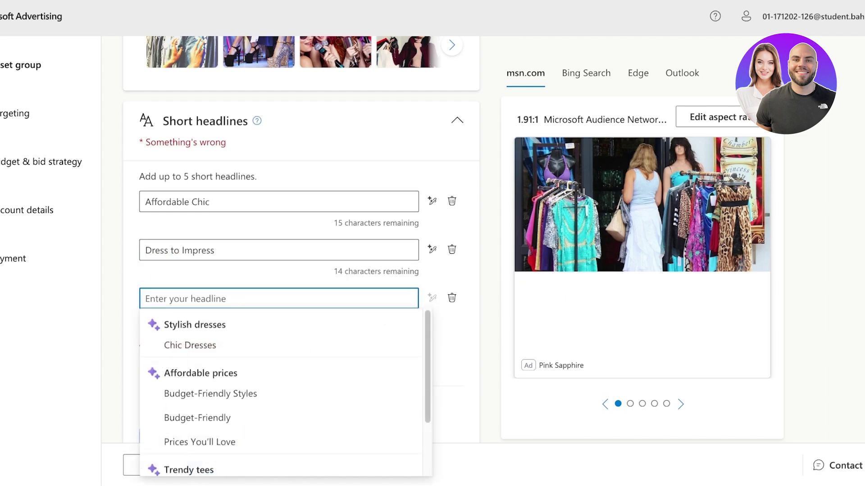
key(Down)
key(Down)
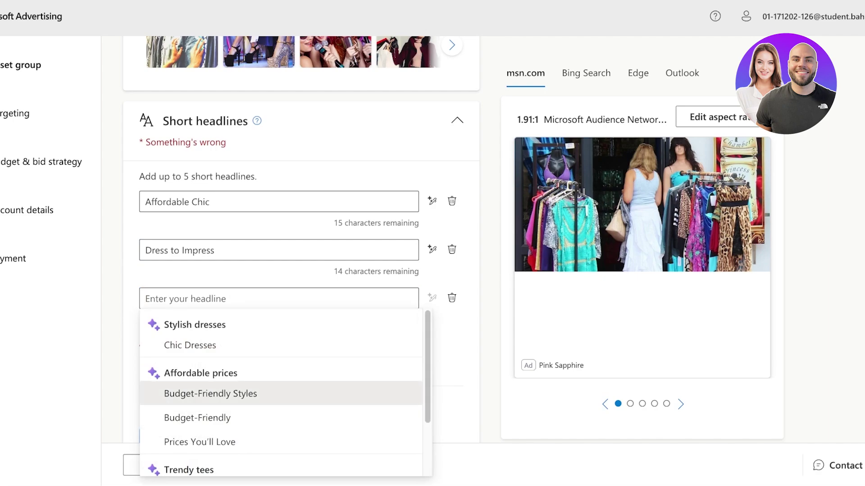
key(Return)
Add a fourth short headline, Prices You'll Love, from the suggestions
scroll(301, 238, down, 3)
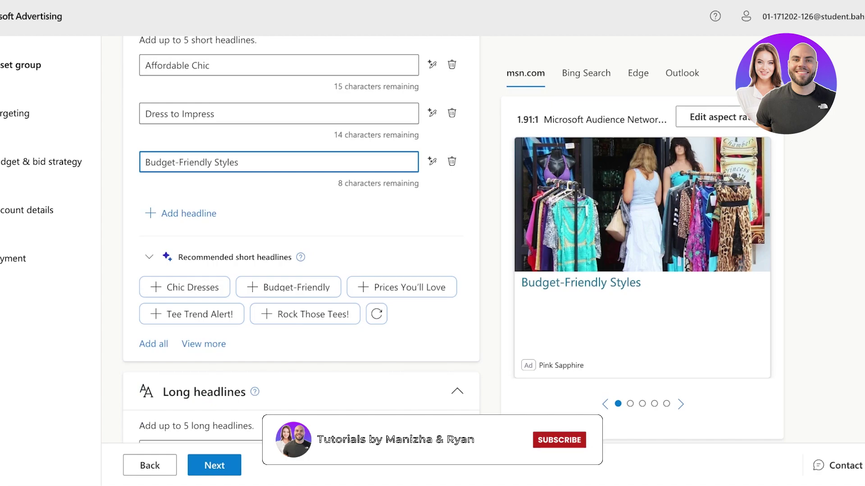
click(189, 213)
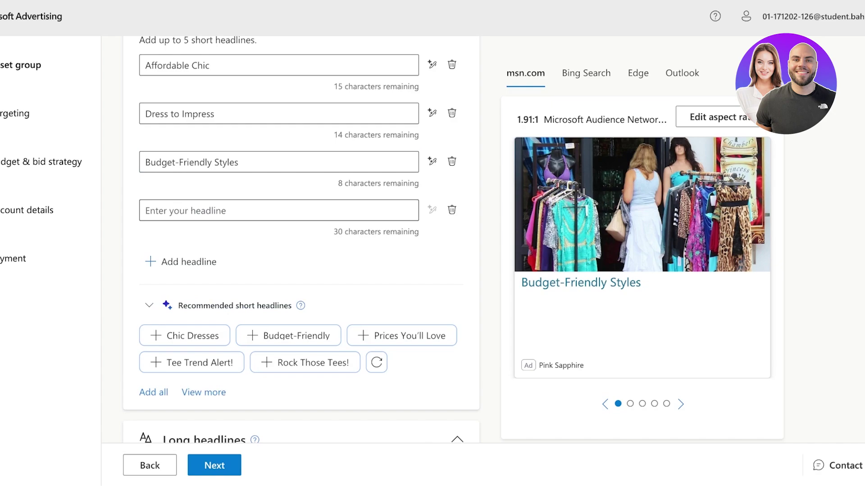
click(280, 210)
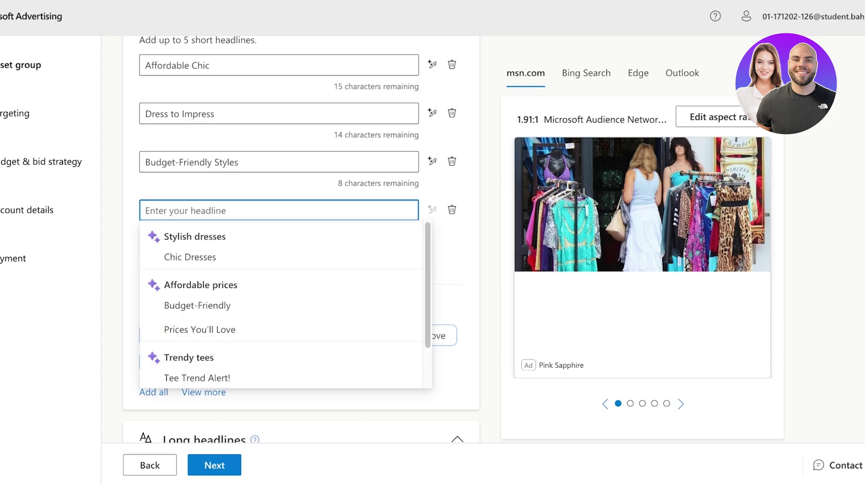
click(199, 330)
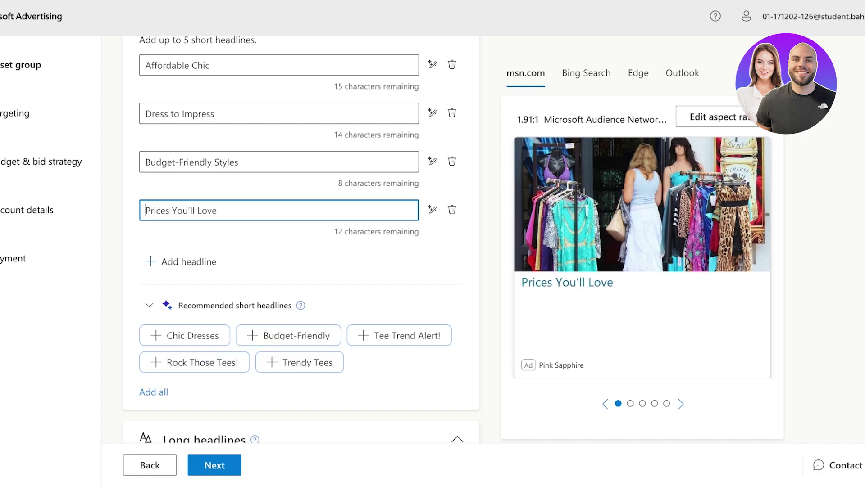
Rewrite the first short headline from Affordable Chic to Affordable Elegance
scroll(300, 239, up, 2)
click(209, 127)
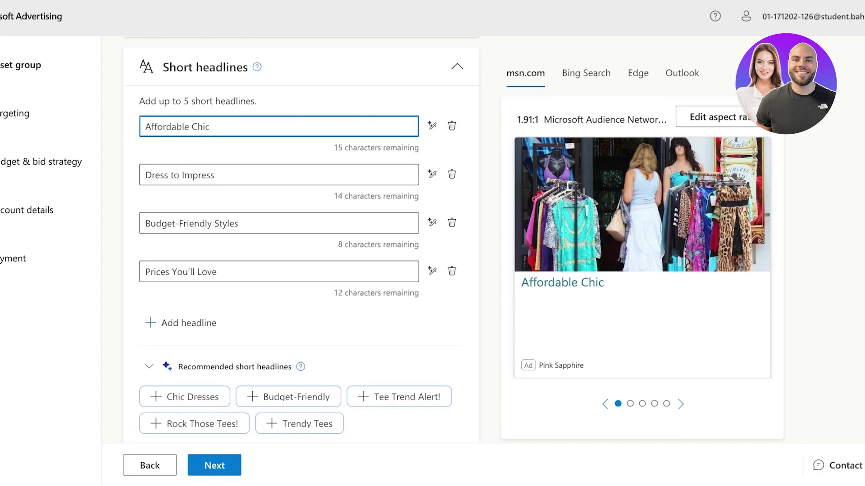
text(e)
key(BackSpace)
key(BackSpace)
key(BackSpace)
key(BackSpace)
key(BackSpace)
key(BackSpace)
text(Elegance to)
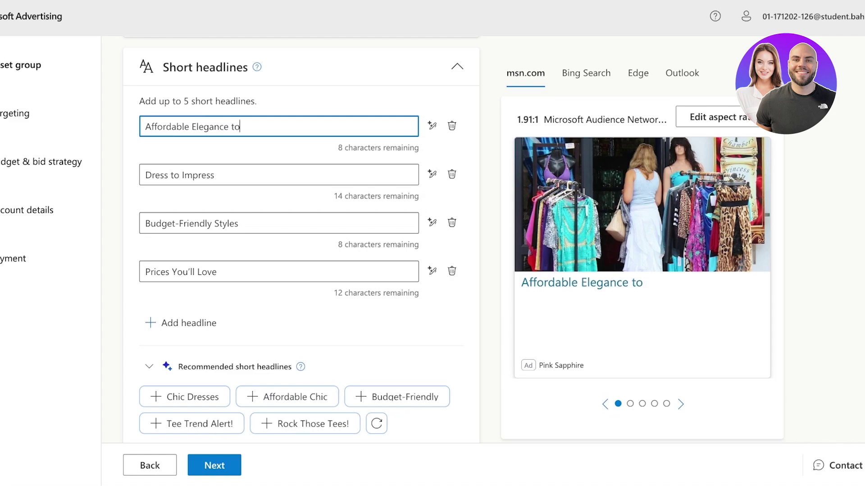
key(BackSpace)
key(BackSpace)
text(for Everython)
key(BackSpace)
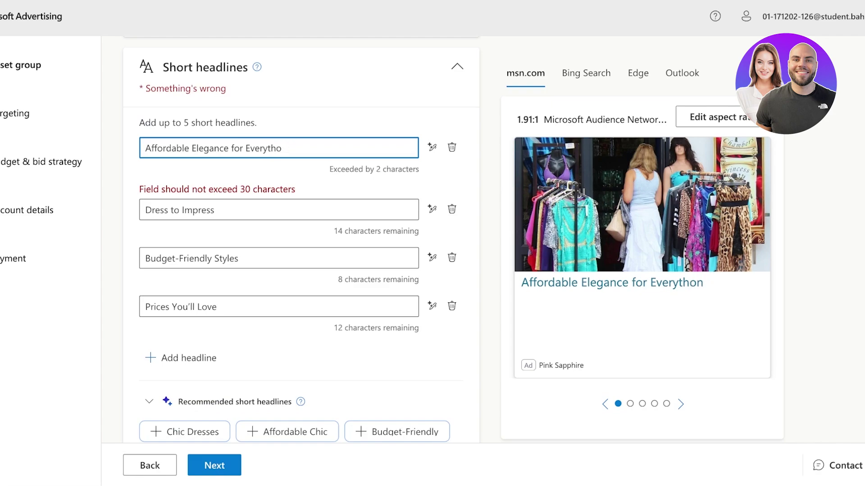
key(BackSpace)
key(BackSpace)
key(BackSpace)
key(BackSpace)
key(BackSpace)
key(BackSpace)
key(BackSpace)
key(BackSpace)
key(BackSpace)
key(BackSpace)
key(BackSpace)
key(BackSpace)
key(BackSpace)
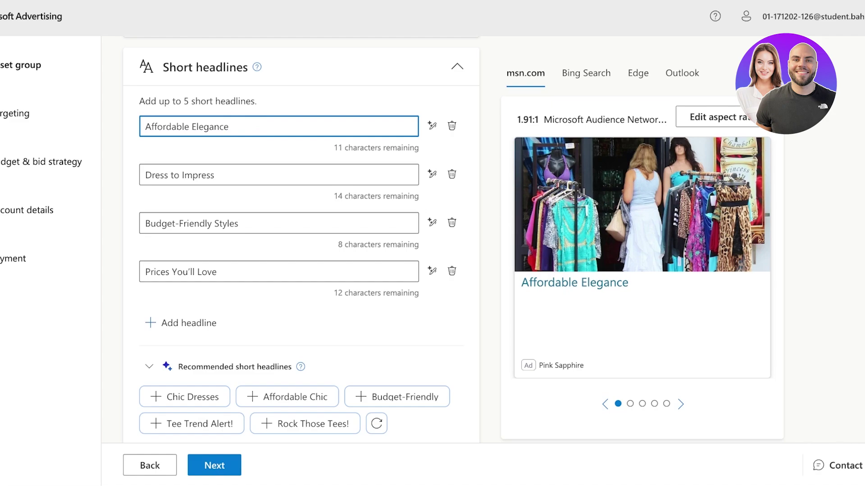
scroll(300, 239, down, 10)
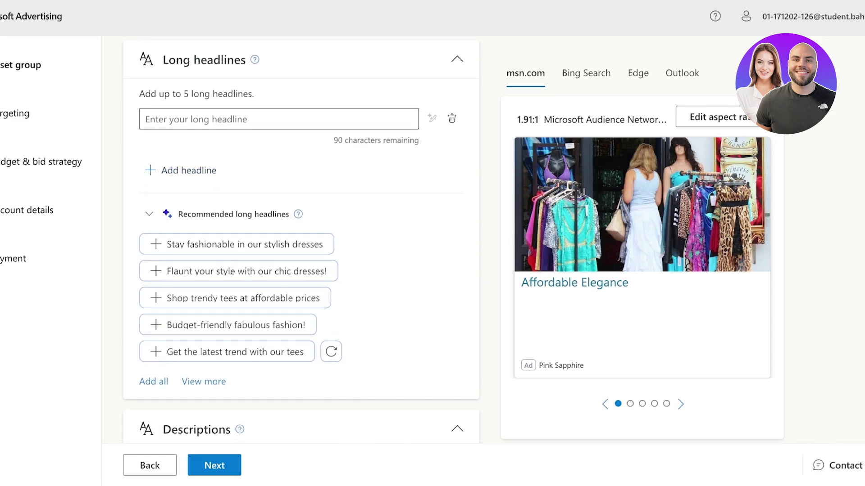
Add long headlines 'Stay fashionable in our stylish dresses' and 'Shop trendy tees at affordable prices'
click(278, 119)
click(225, 166)
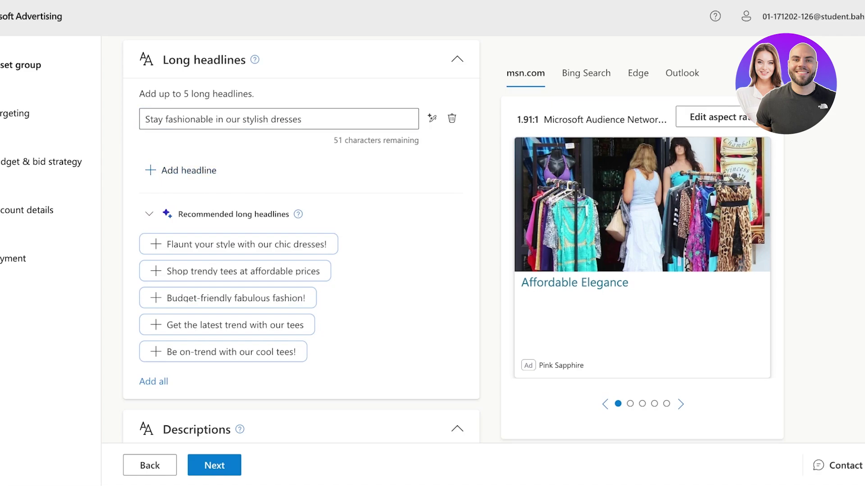
click(188, 170)
click(279, 168)
click(222, 258)
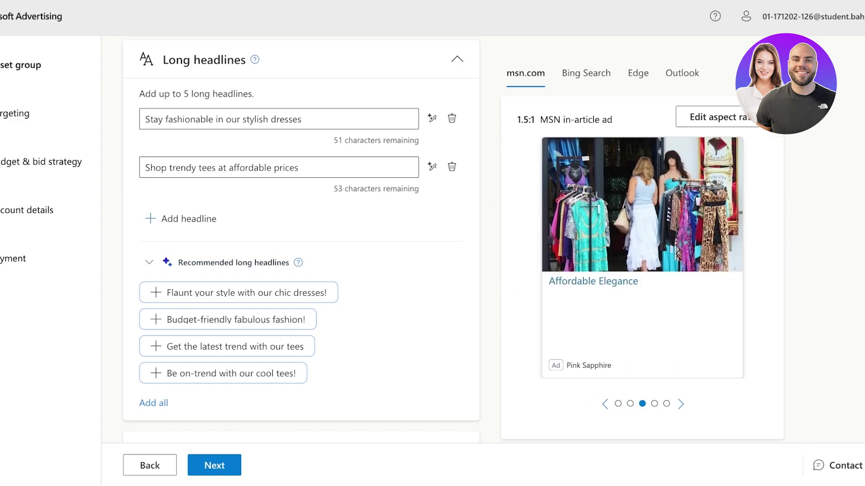
Cycle the ad preview through its formats, including Edge carousel, MSN in-article and Audience Network
click(680, 404)
click(680, 404)
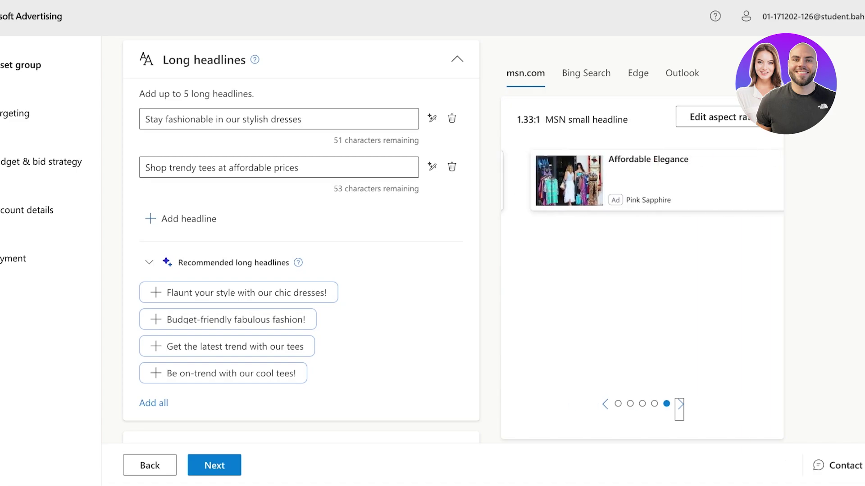
click(680, 404)
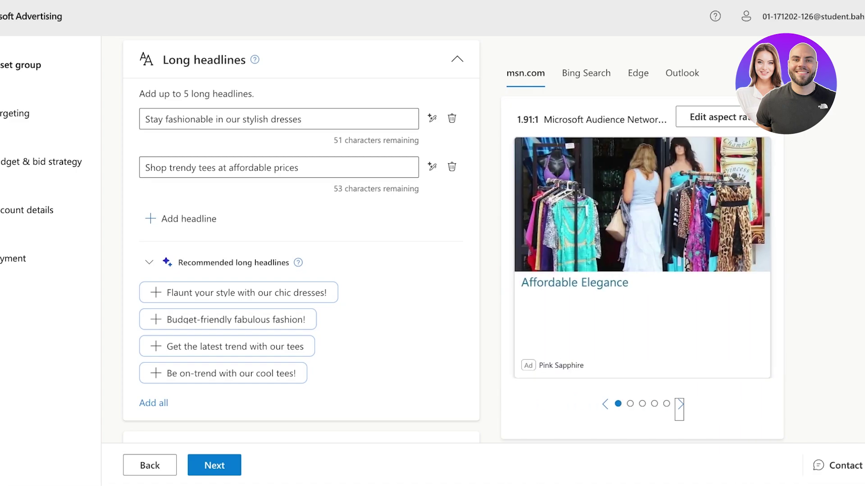
click(680, 404)
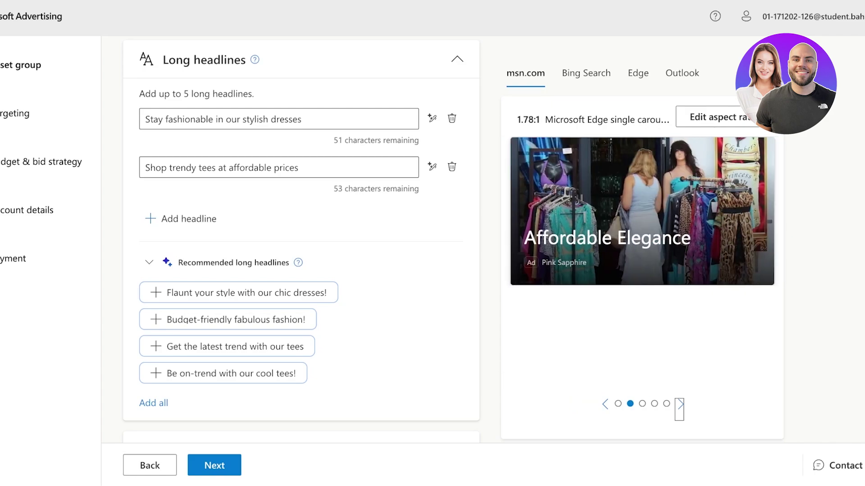
key(Return)
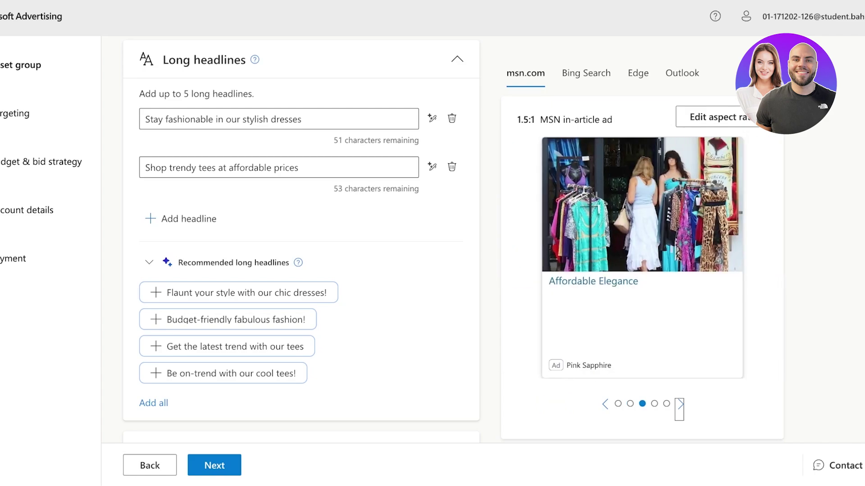
key(Return)
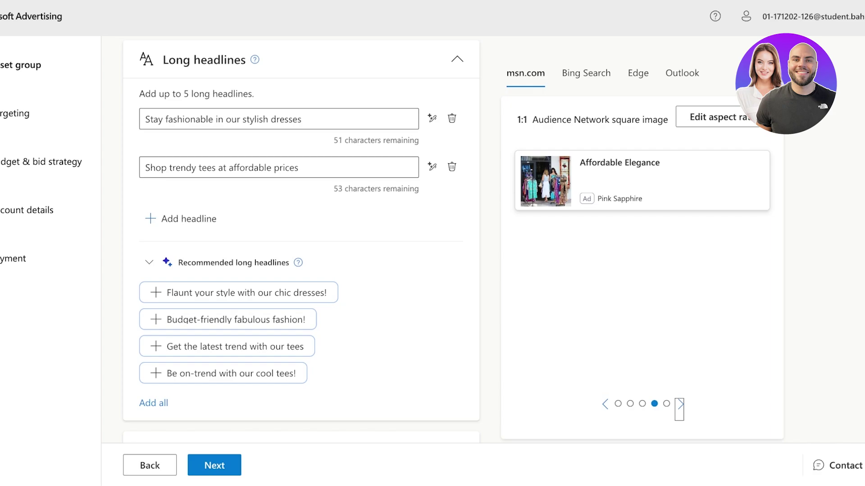
Fill the first two descriptions with 'Dress to impress in chic styles' and 'Rock trendy tees now!'
scroll(301, 243, down, 10)
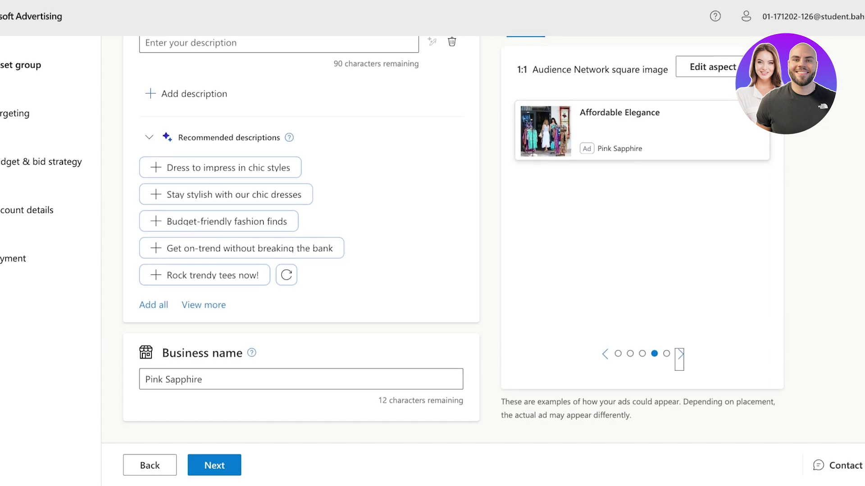
scroll(302, 242, up, 3)
scroll(301, 242, up, 6)
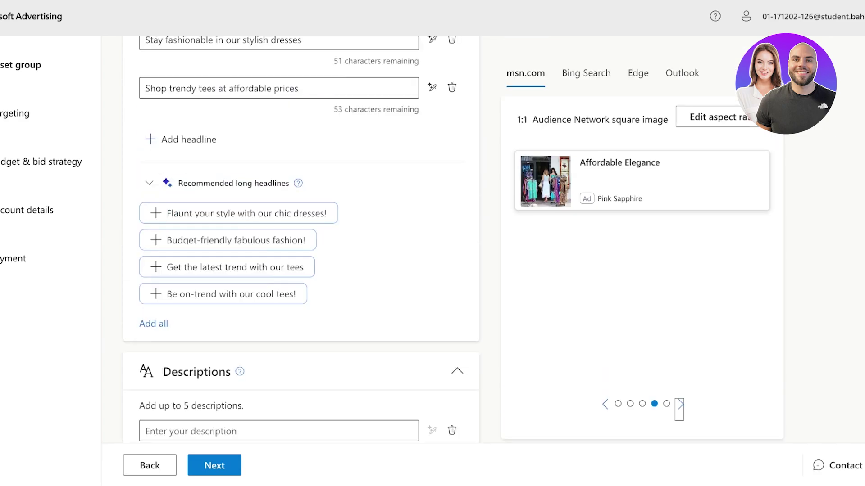
scroll(301, 242, down, 4)
click(216, 281)
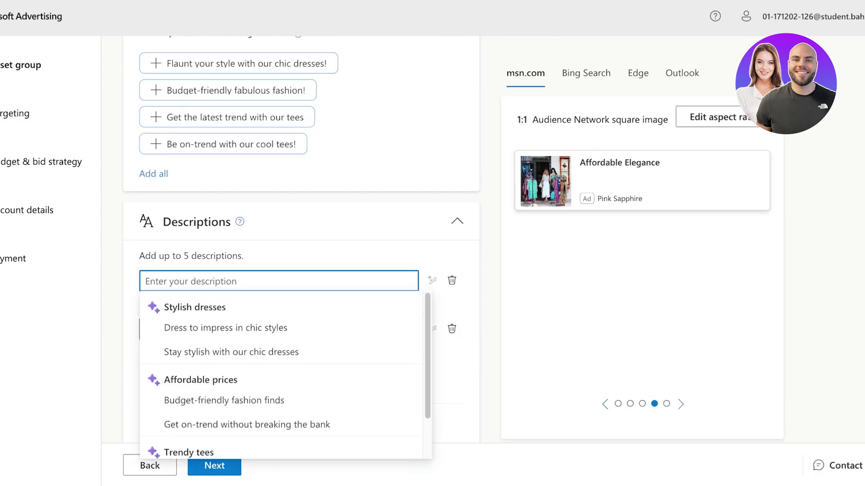
click(216, 326)
click(216, 330)
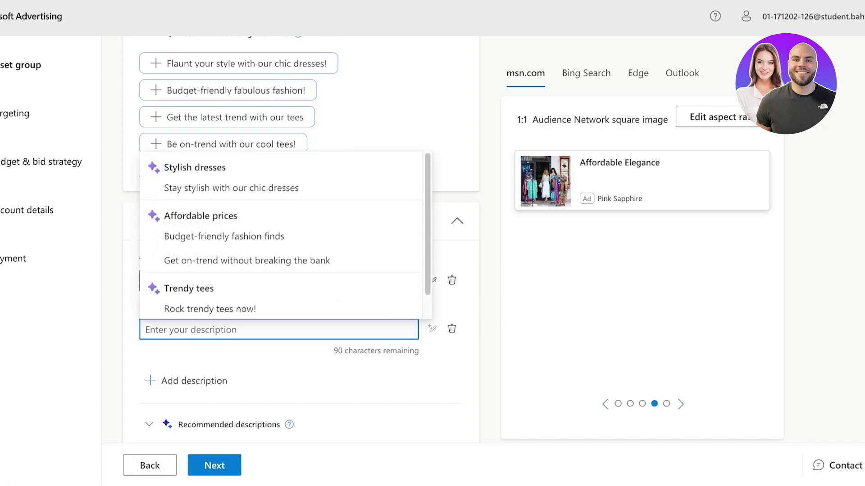
click(193, 307)
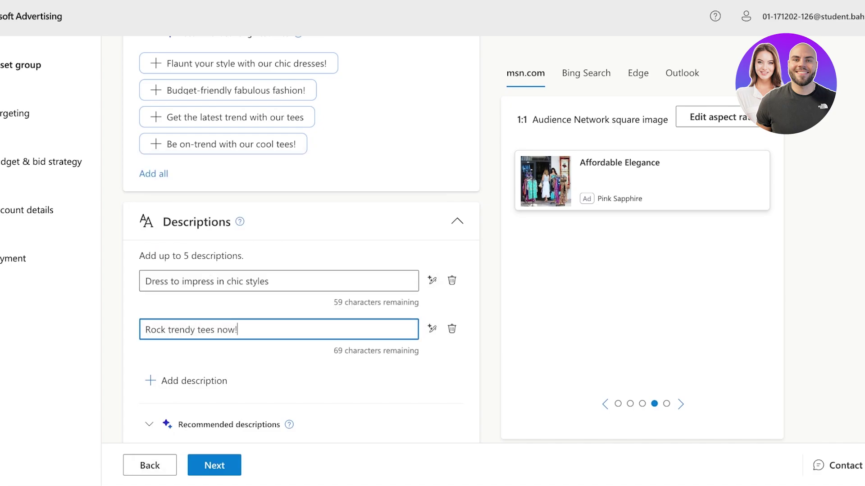
Add the chic dresses, budget-friendly finds and on-trend descriptions, delete 'Rock trendy tees now!', and save
scroll(301, 238, down, 4)
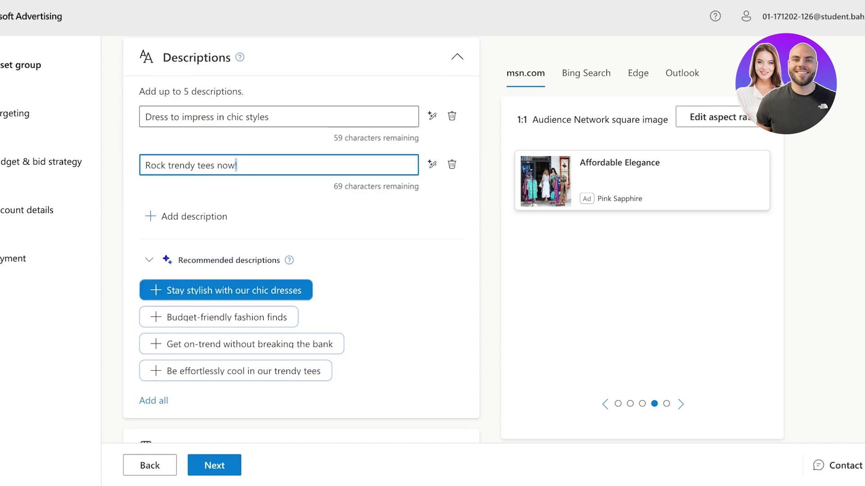
click(225, 290)
click(221, 339)
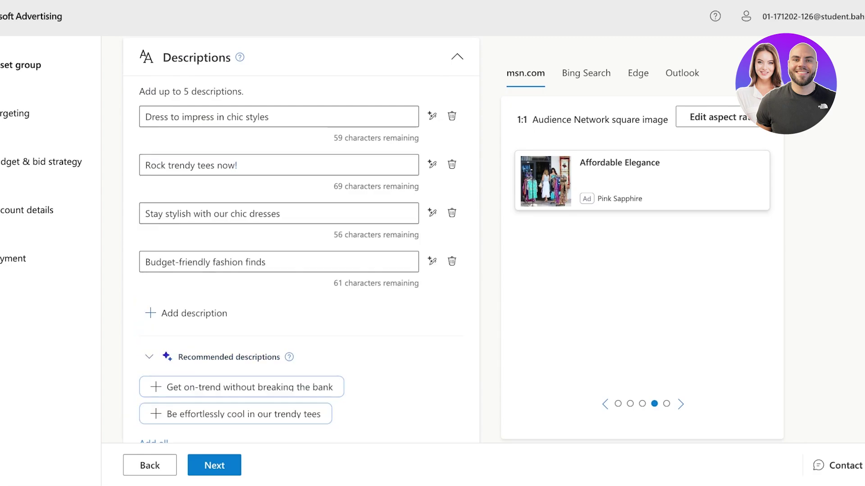
click(241, 387)
scroll(301, 238, up, 3)
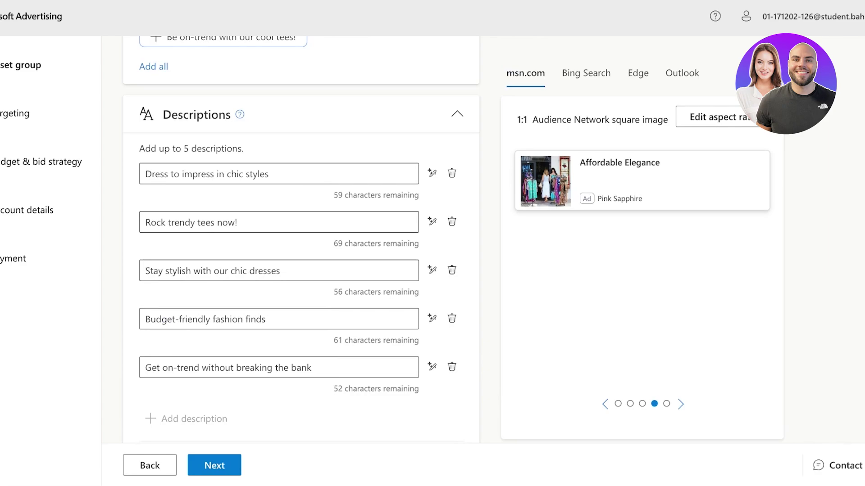
click(452, 222)
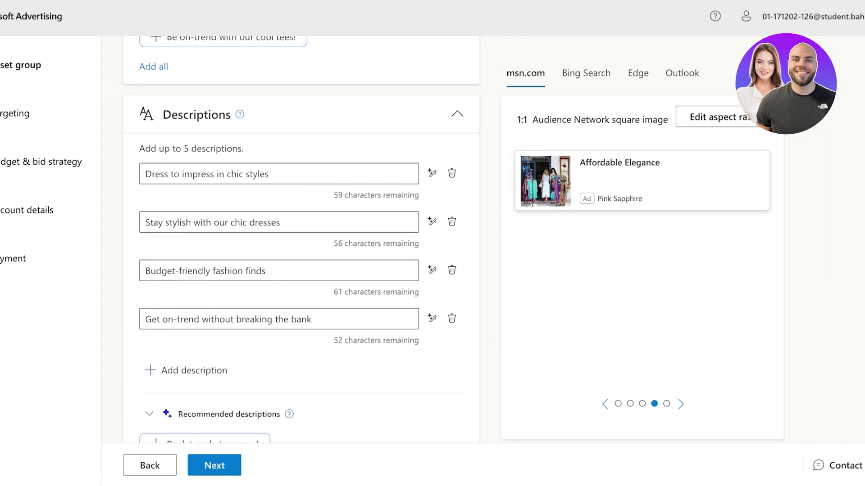
scroll(301, 238, down, 4)
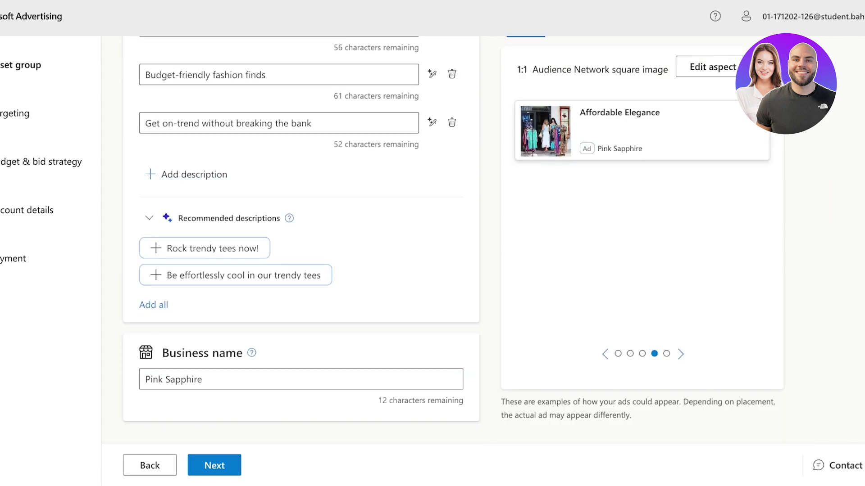
click(215, 465)
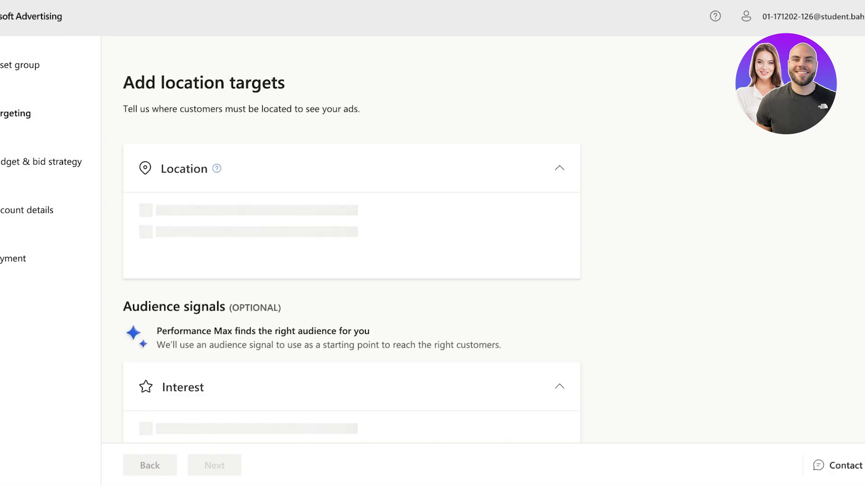
Search interests for 'fashio' and add Fashion Designers & Collections
scroll(351, 248, down, 7)
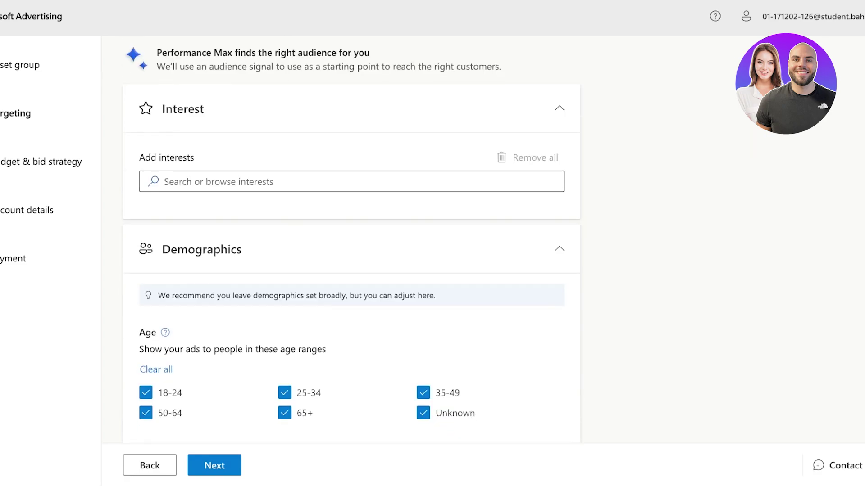
click(351, 181)
mouse_move(346, 205)
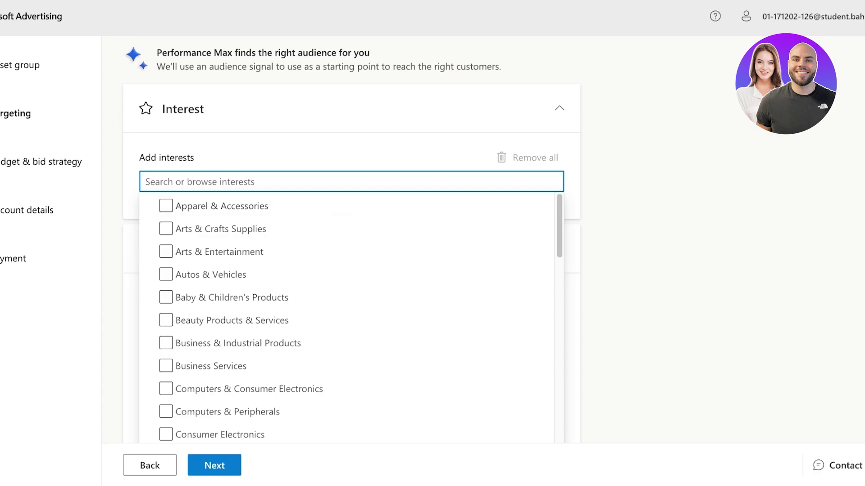
text(fashio)
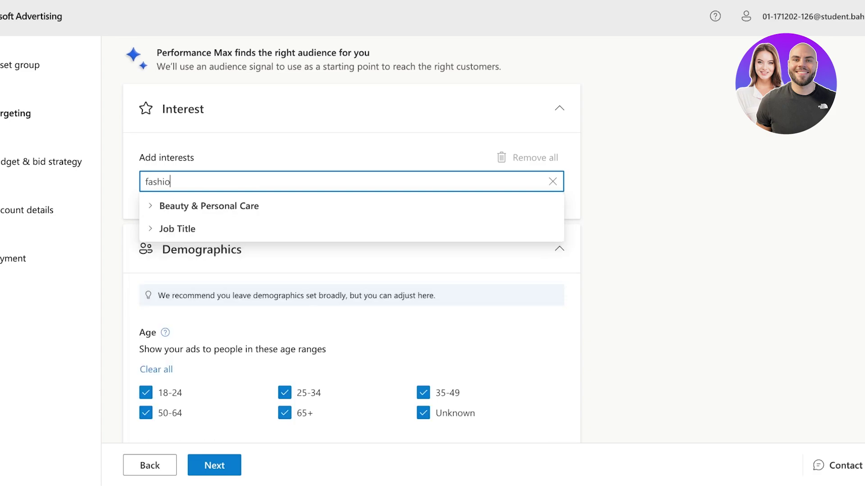
click(209, 206)
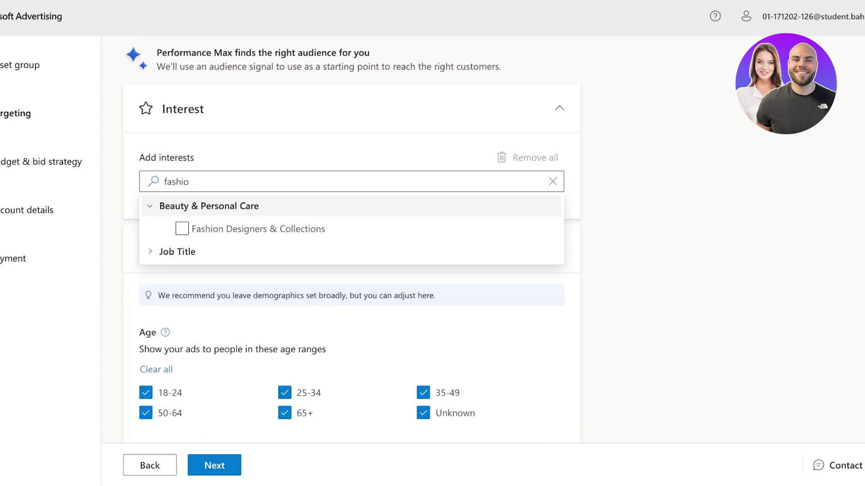
click(181, 229)
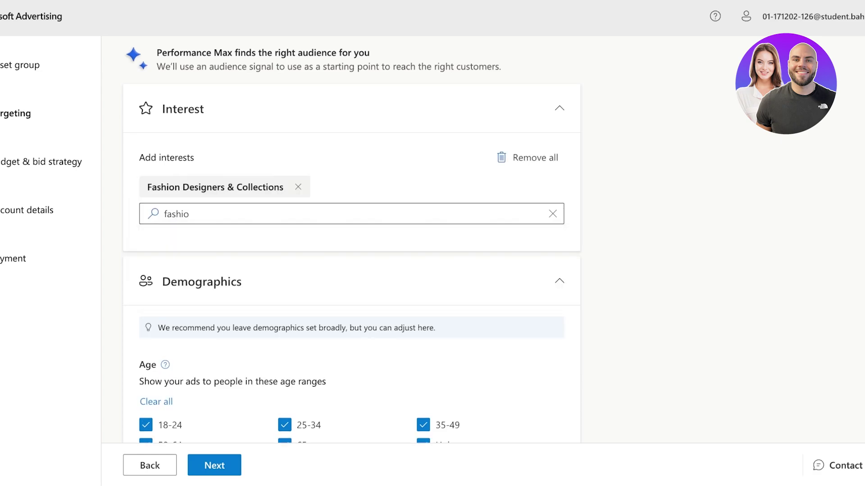
Clear the interest search and add Apparel & Accessories
scroll(352, 248, down, 3)
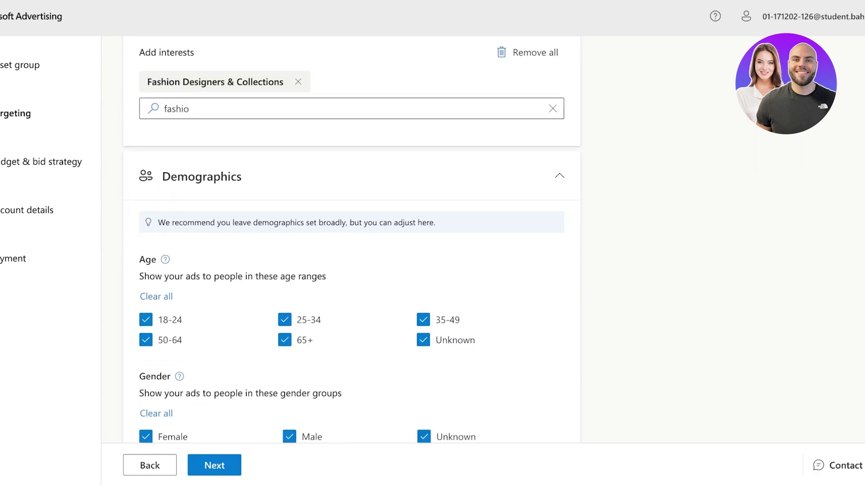
click(315, 108)
key(ctrl+a)
key(BackSpace)
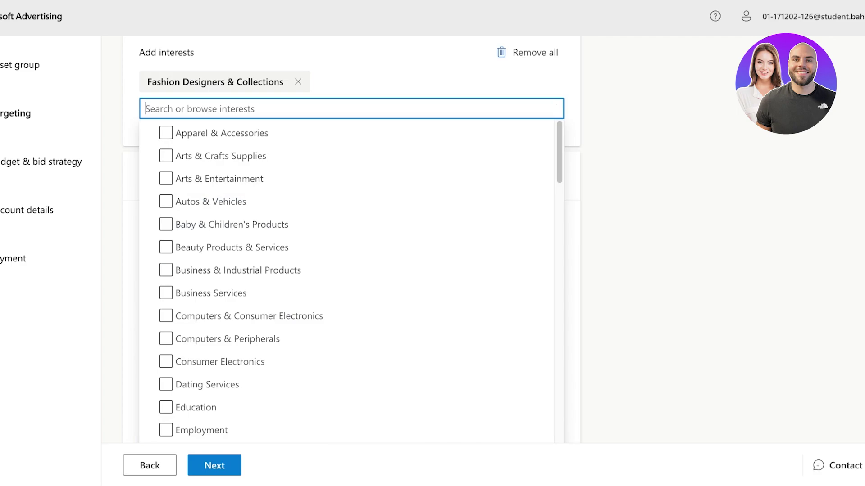
scroll(346, 280, down, 3)
scroll(347, 279, up, 3)
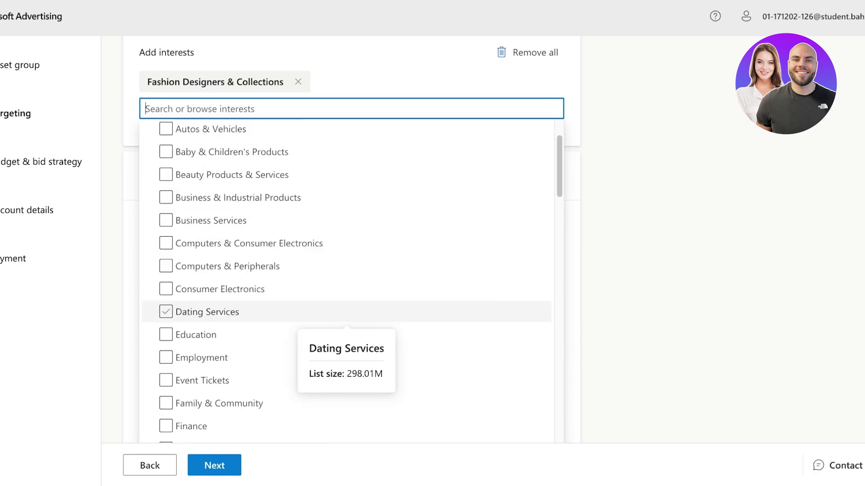
click(347, 133)
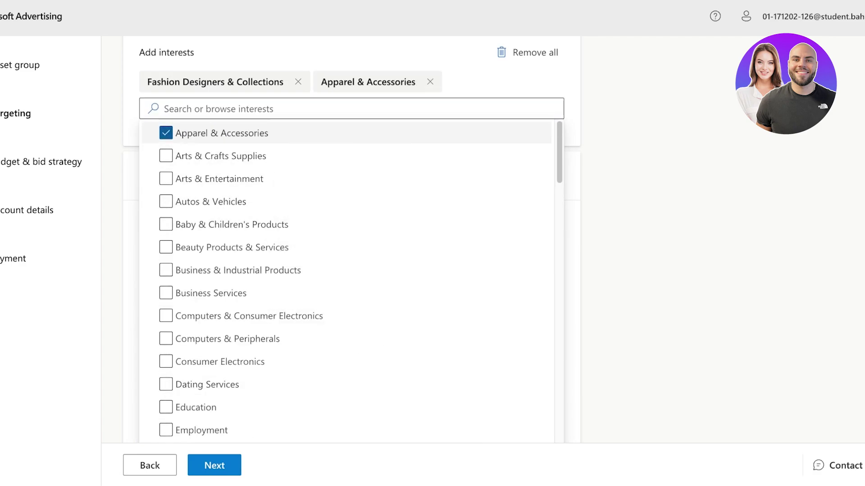
Add Bath & Body Products and Hair Care Products as interests, then save the targeting
scroll(347, 258, down, 4)
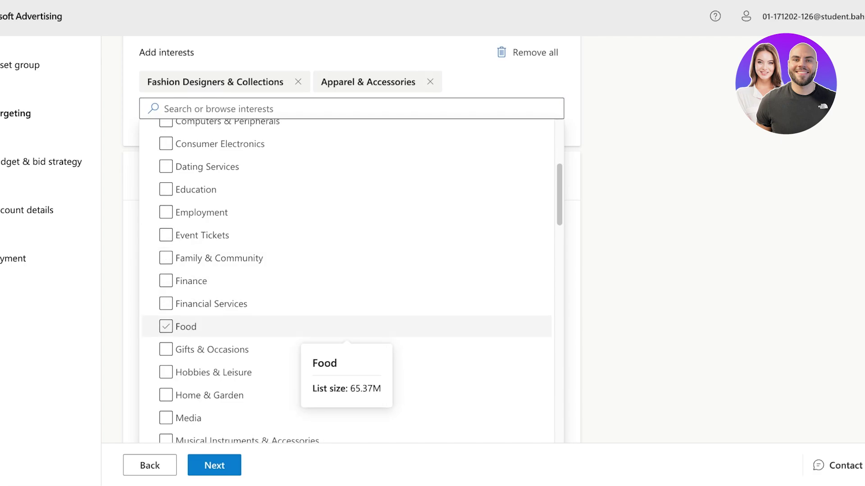
scroll(347, 327, down, 3)
scroll(347, 328, down, 3)
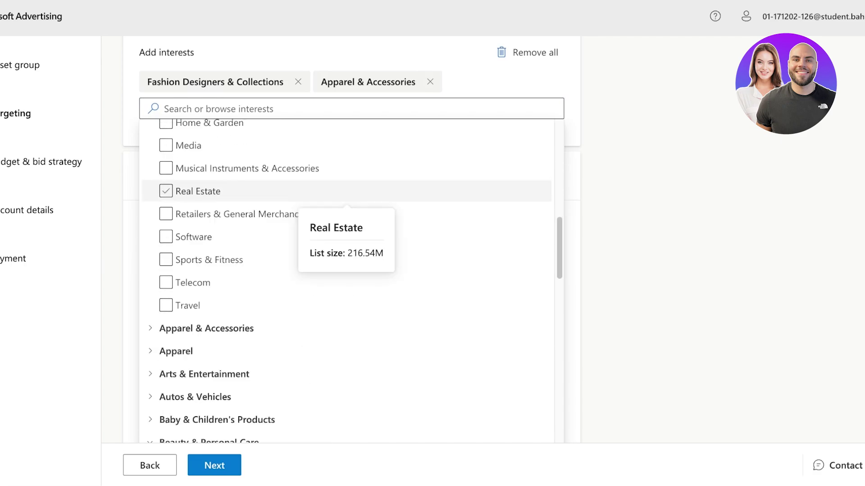
scroll(347, 320, down, 4)
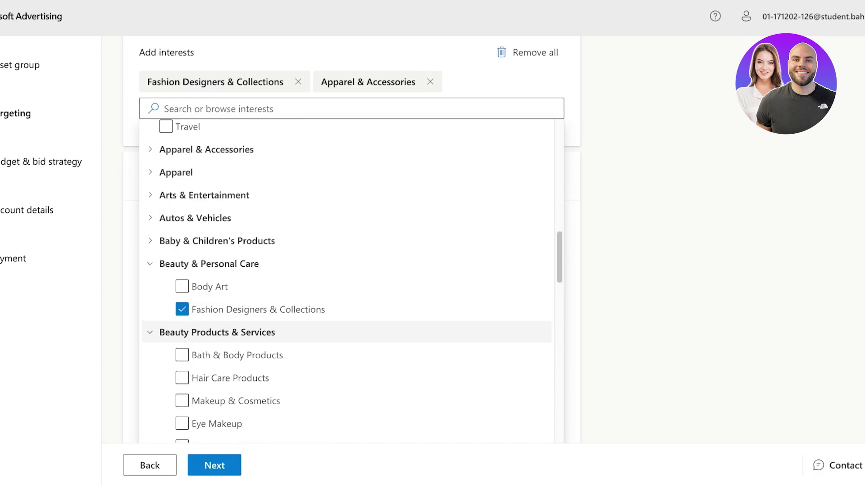
click(182, 355)
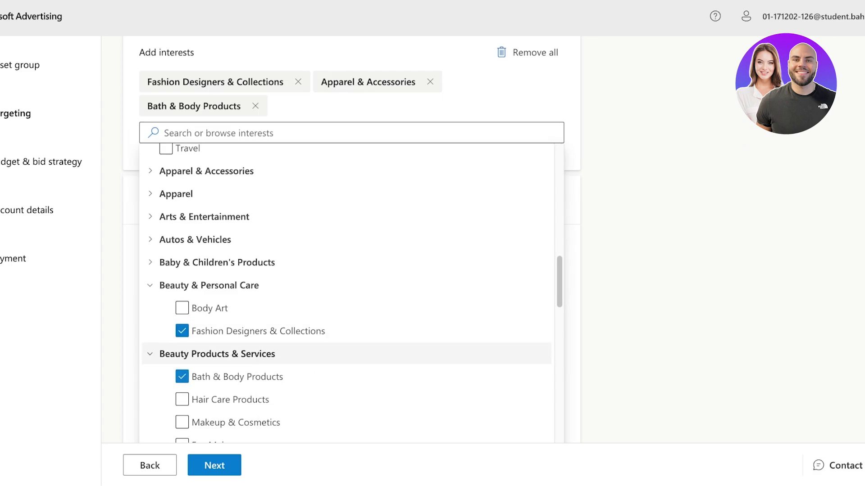
click(347, 399)
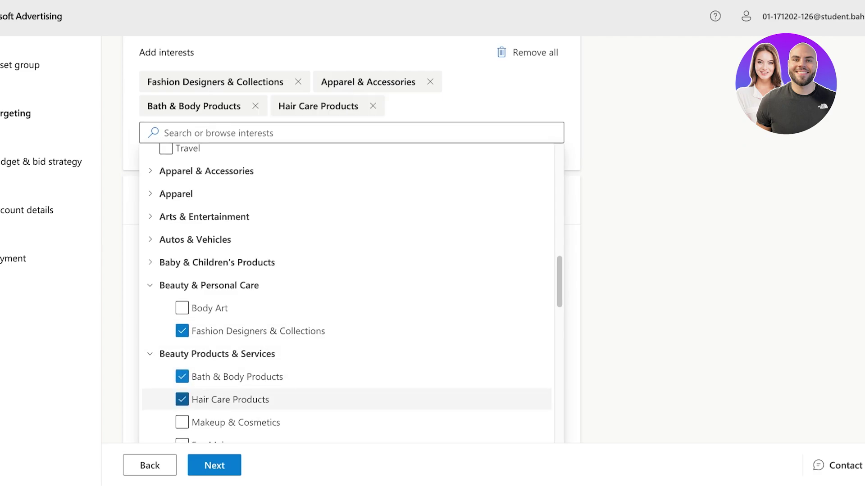
scroll(347, 288, down, 20)
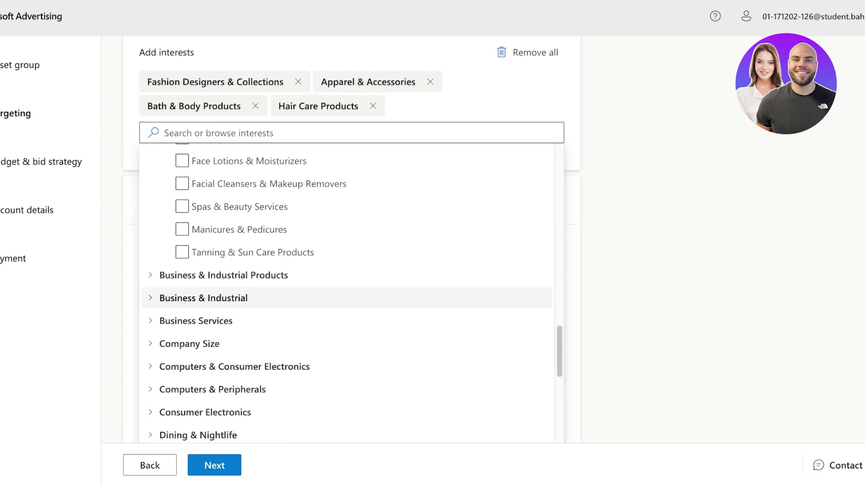
scroll(346, 364, down, 2)
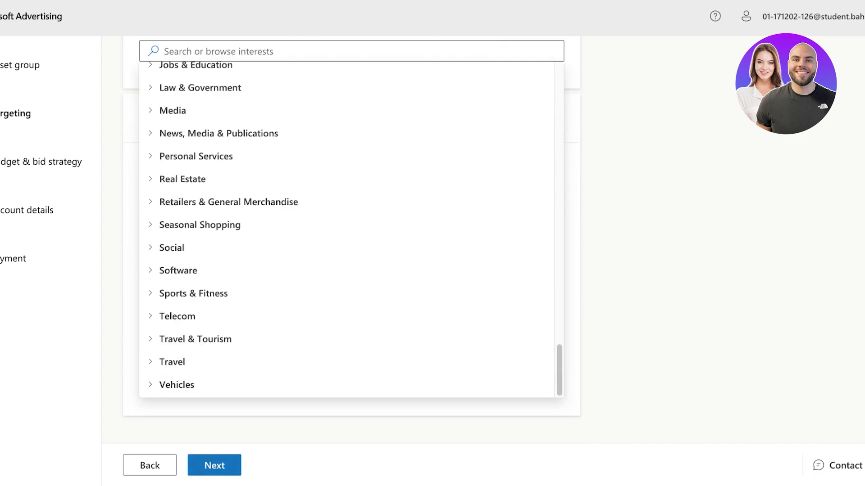
key(Escape)
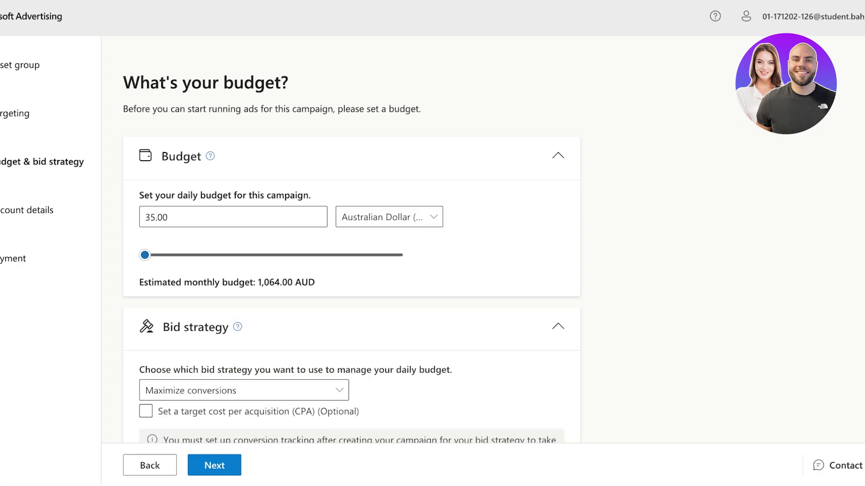
Switch the budget currency to US Dollar (USD) and set the daily budget to 5
click(389, 217)
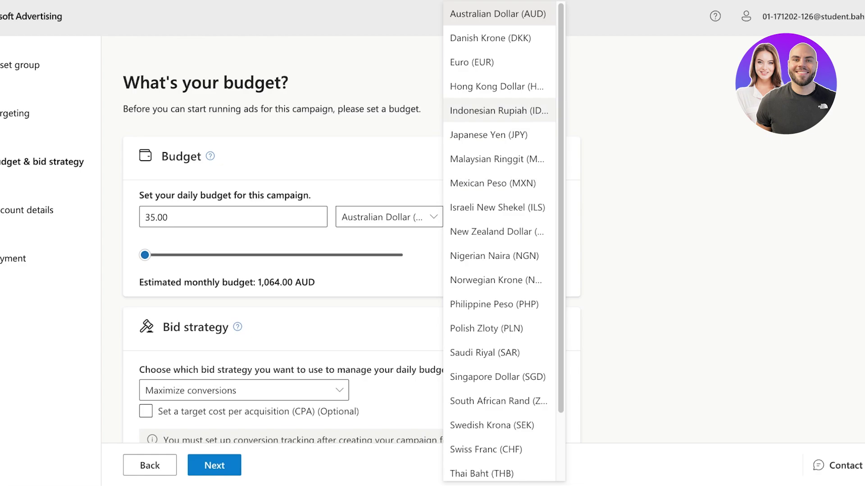
scroll(495, 111, down, 2)
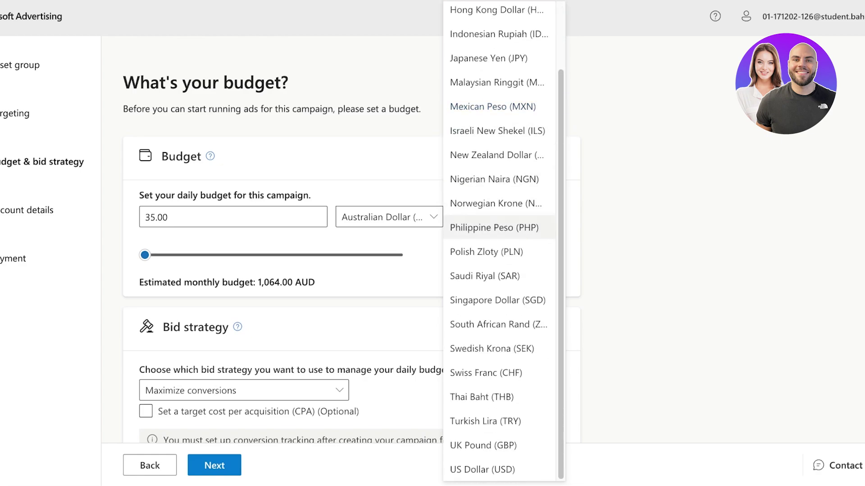
click(482, 469)
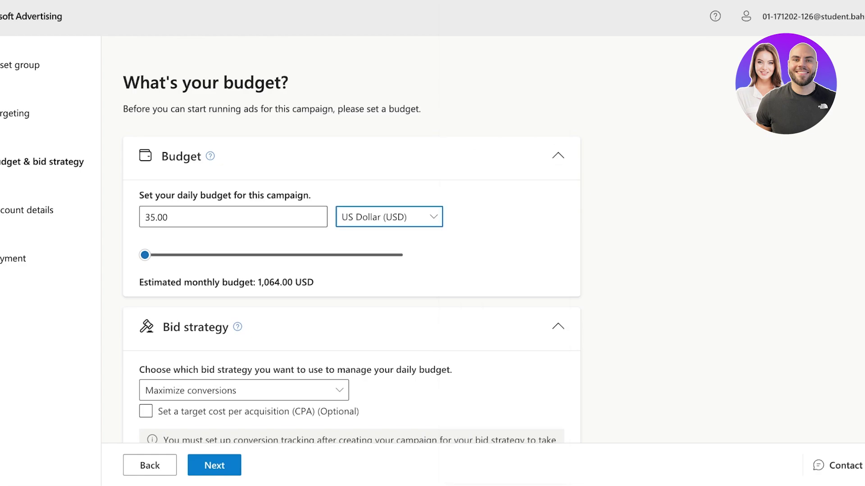
double_click(156, 217)
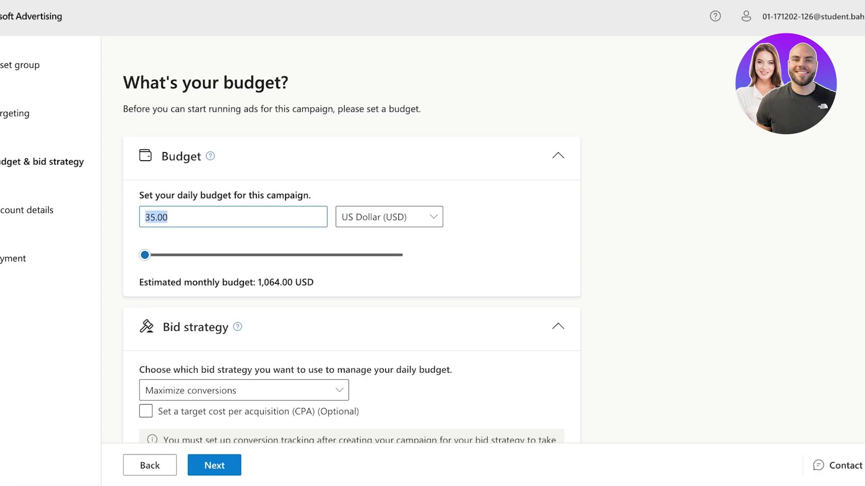
text(0)
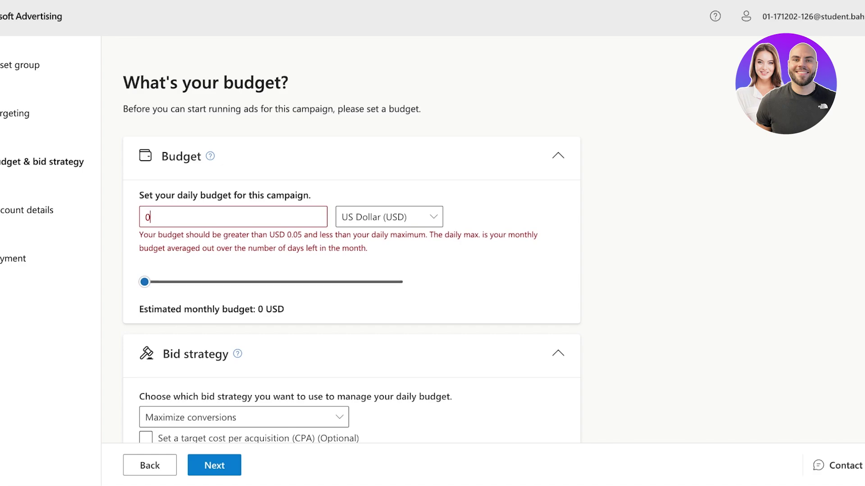
key(ctrl+a)
text(5)
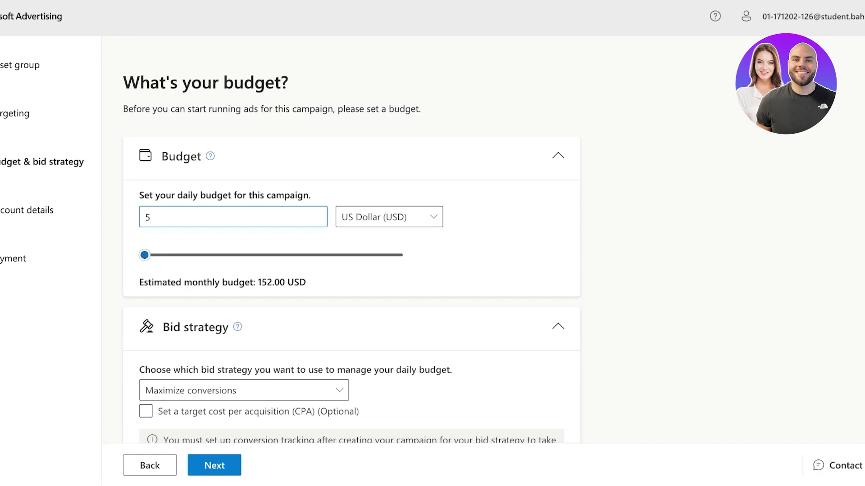
Keep Maximize conversions as the bid strategy
click(557, 326)
click(557, 326)
scroll(352, 250, down, 2)
click(243, 329)
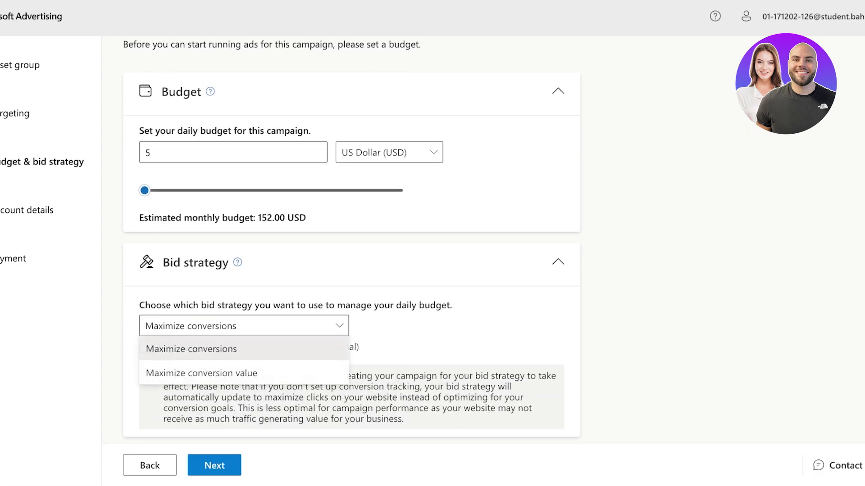
click(194, 345)
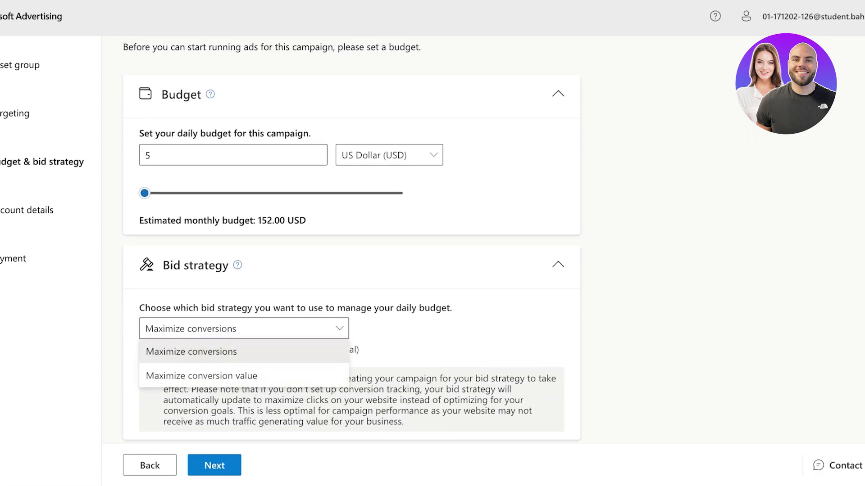
key(Return)
Save the 5 USD daily budget with Maximize conversions and continue to Account details
click(214, 465)
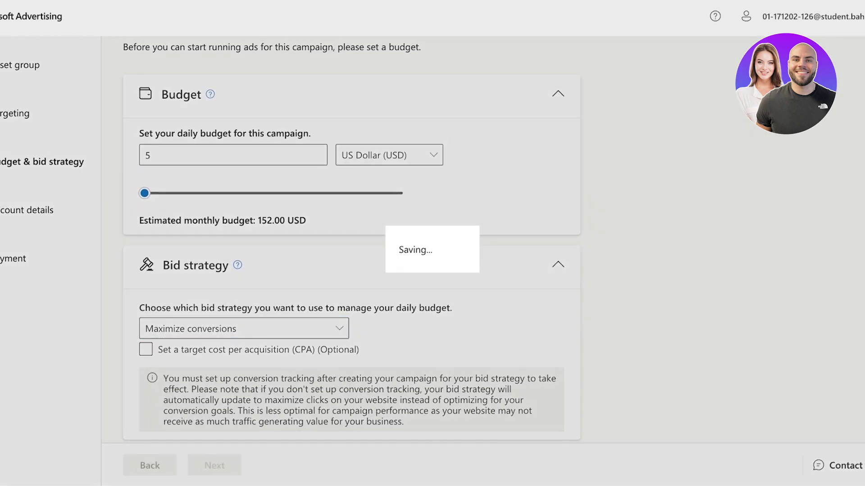